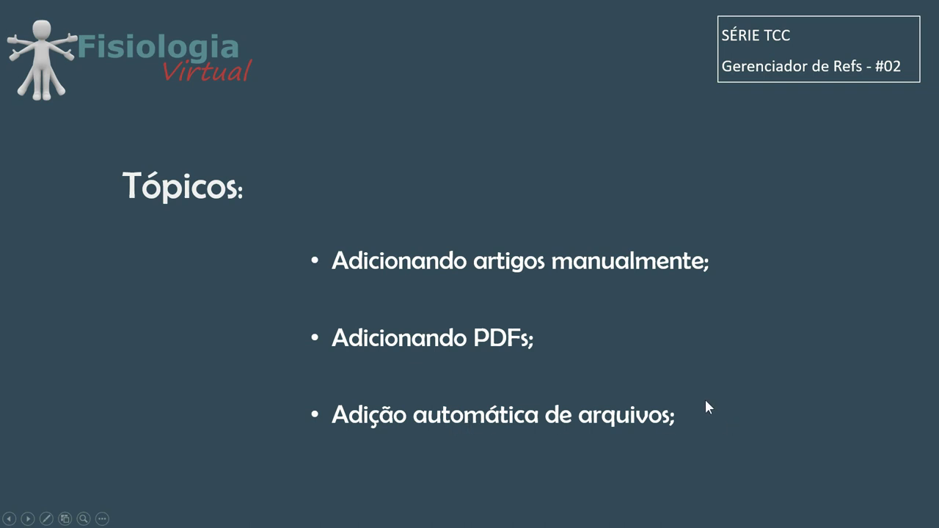
- Switch to Mendeley Desktop and create a library folder named "Fundamentação"
key("alt+Tab")
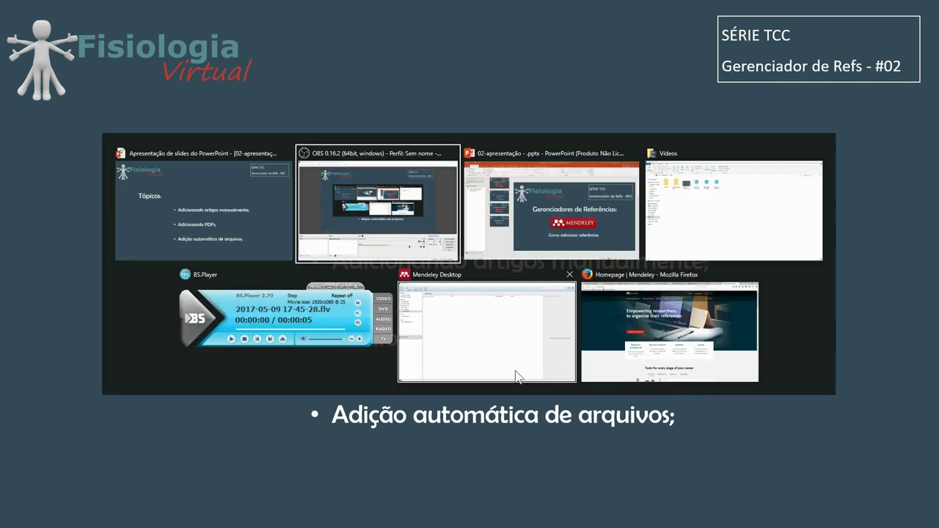
left_click(510, 344)
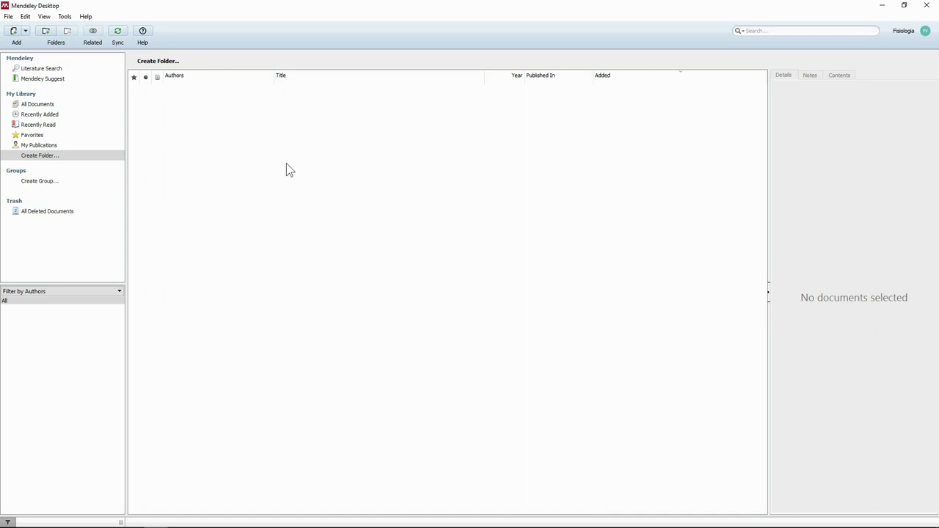
left_click(48, 159)
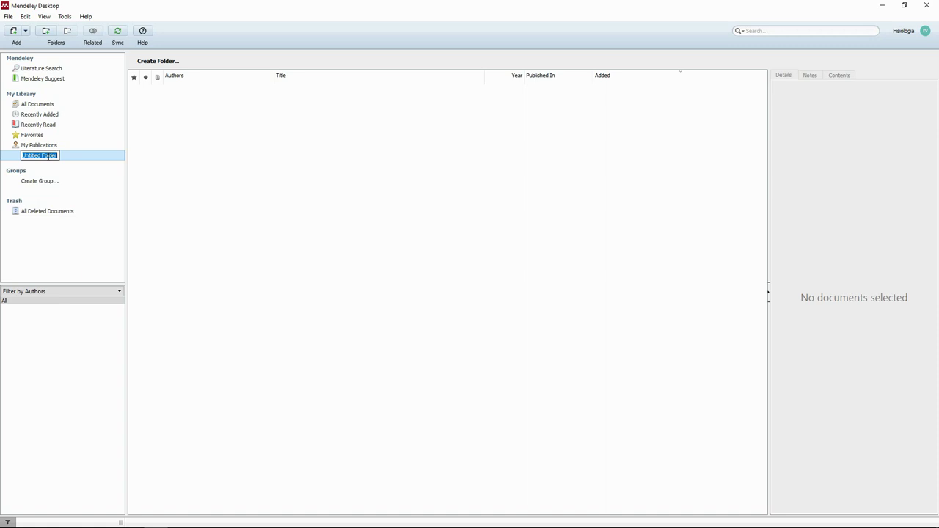
type("Fundame")
type("nto")
type("ção")
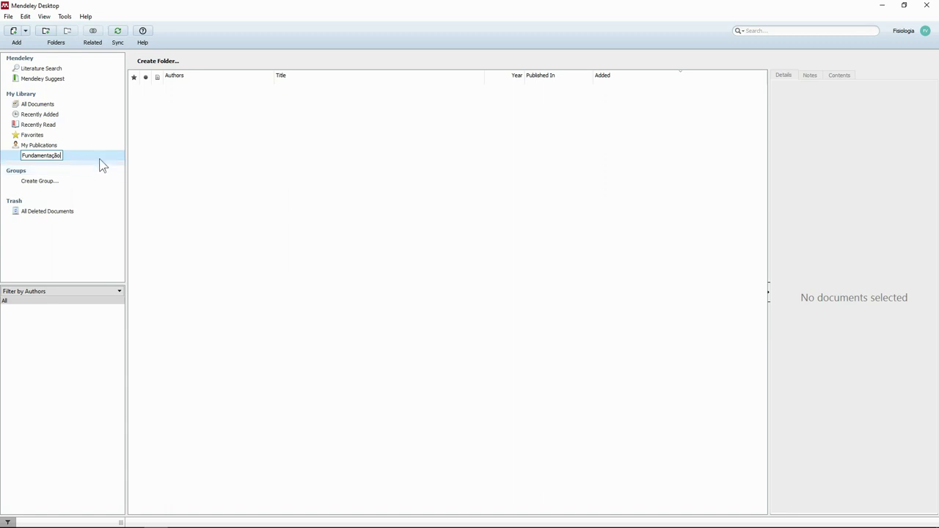
left_click(64, 145)
- Create a second library folder named "Metodologia" beneath the Fundamentação folder
left_click(53, 168)
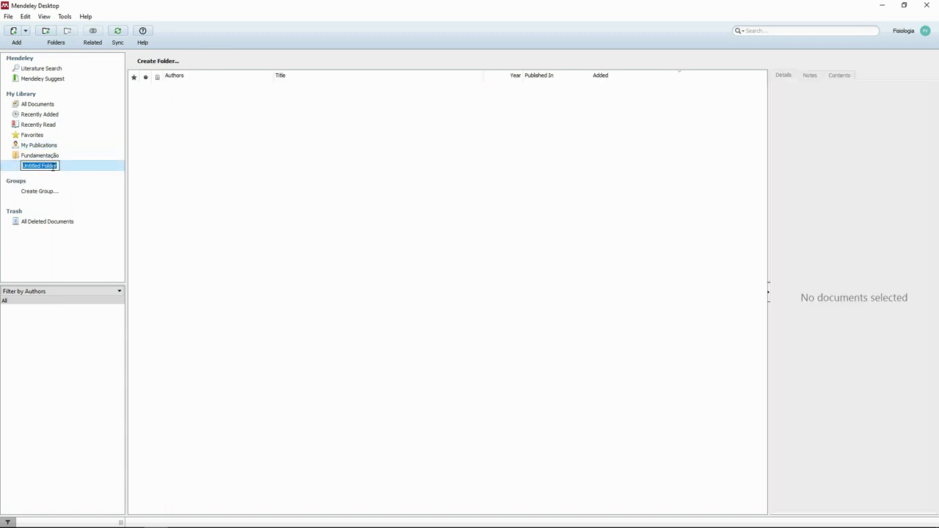
type("Metodologi")
key("BackSpace")
key("BackSpace")
key("BackSpace")
key("BackSpace")
key("BackSpace")
key("BackSpace")
key("BackSpace")
type("odologia")
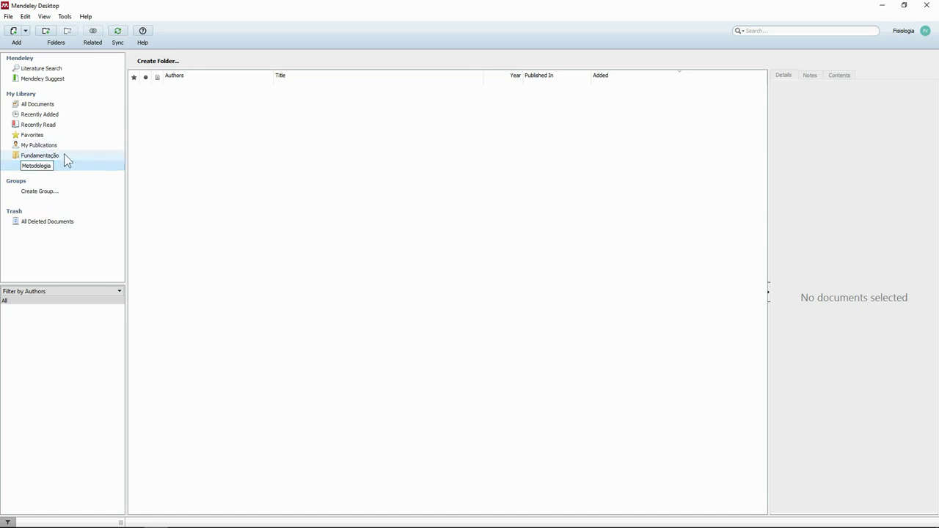
left_click(50, 157)
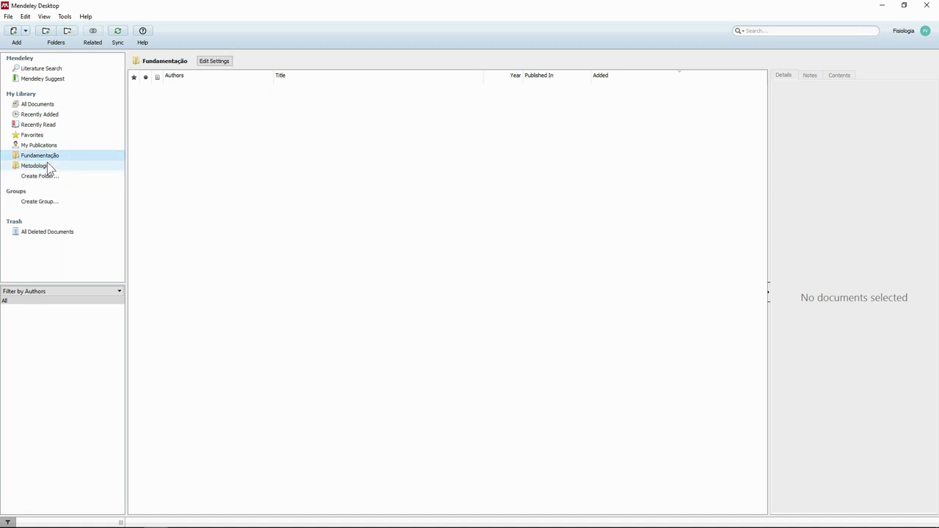
left_click(52, 157)
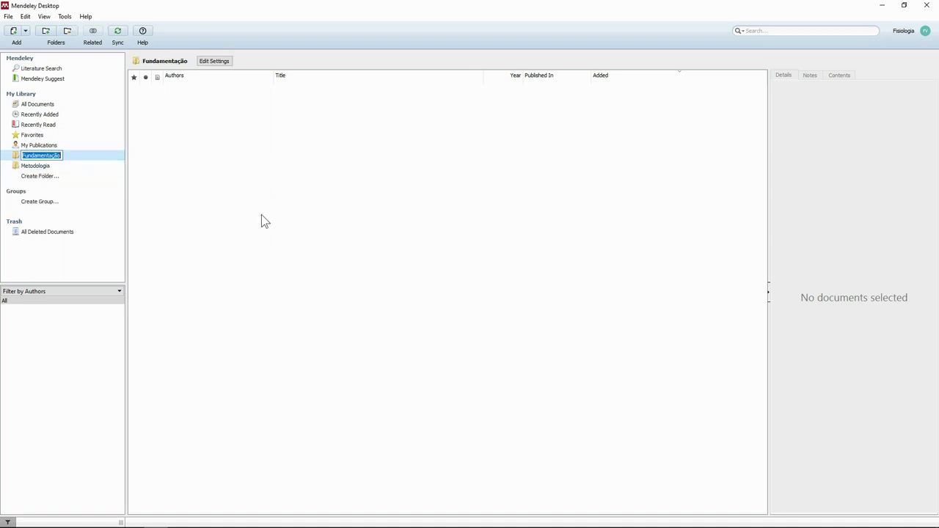
left_click(66, 168)
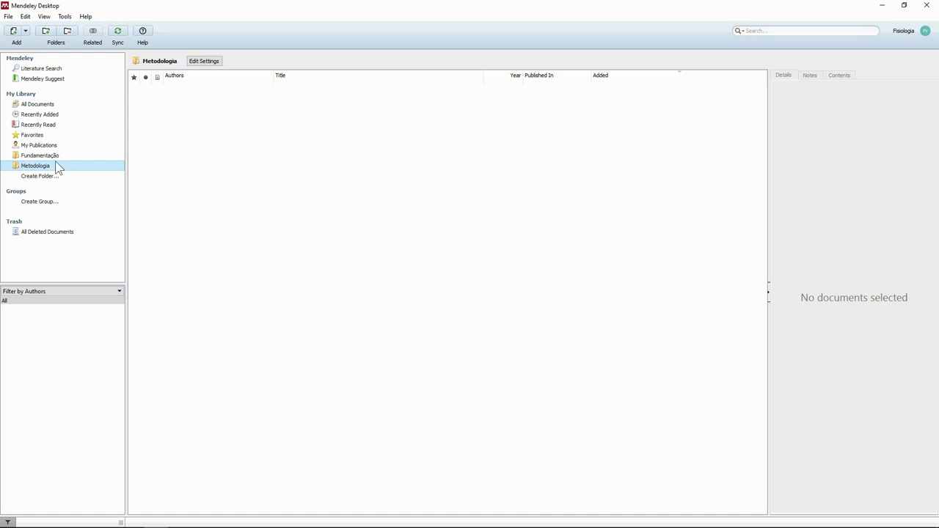
left_click(26, 31)
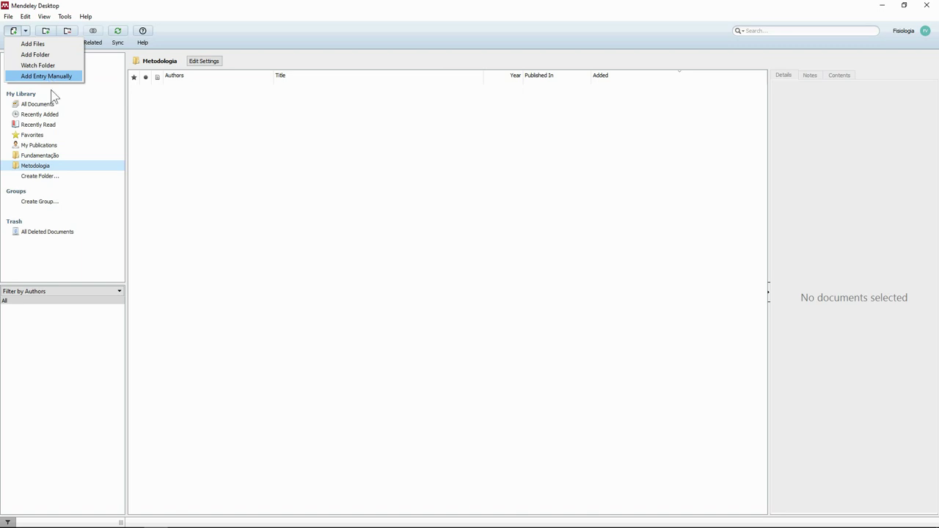
- Start a manual document entry in the Fundamentação folder and set its type to Book
left_click(57, 154)
left_click(25, 32)
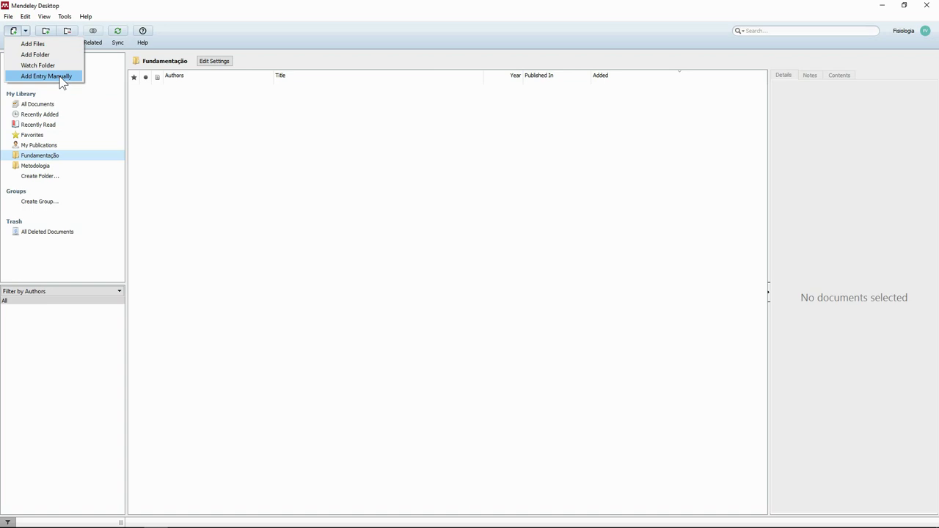
left_click(67, 78)
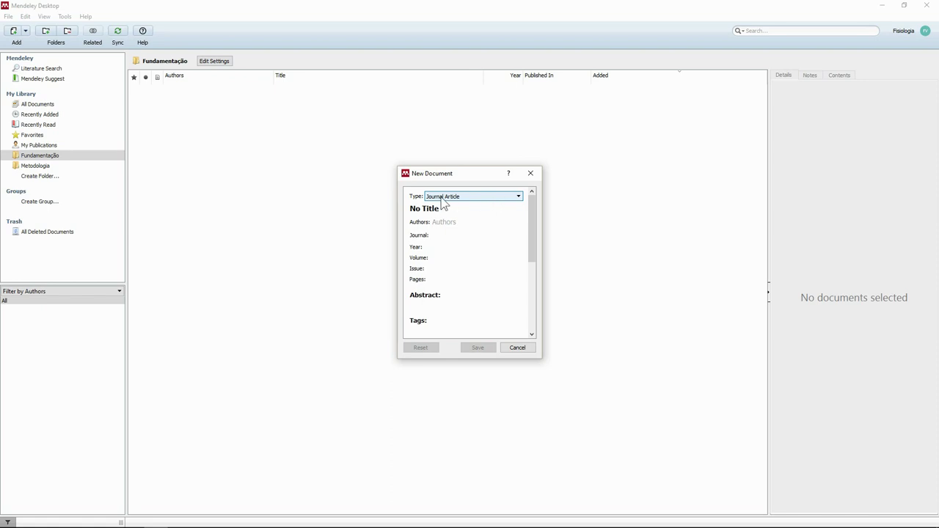
left_click(519, 196)
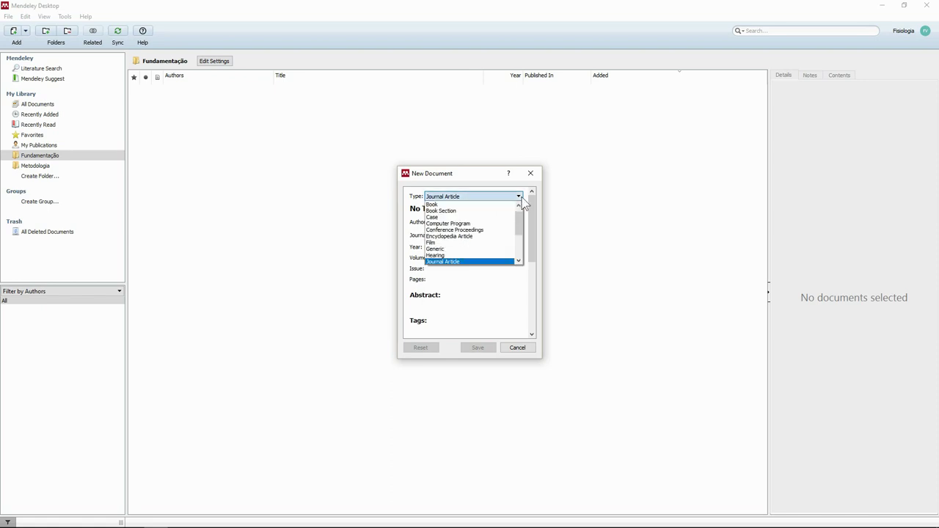
left_click(433, 207)
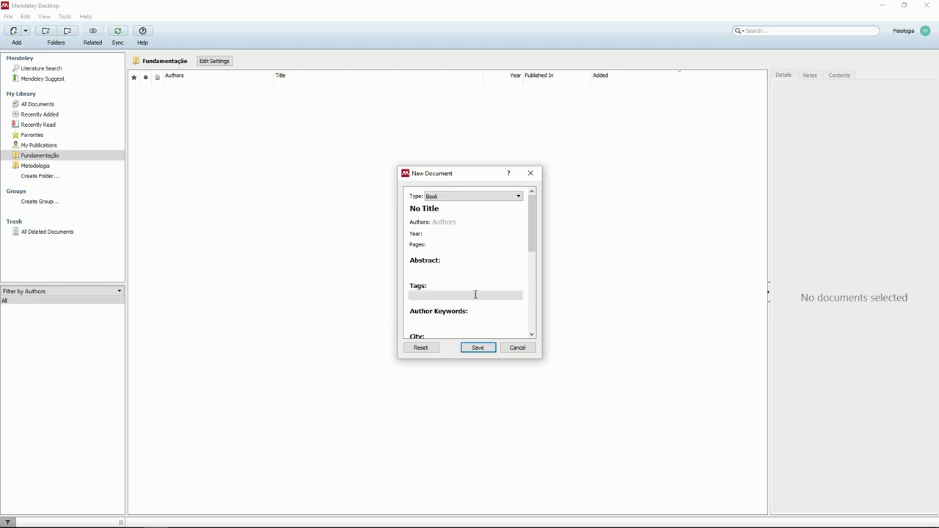
- Replace the new book entry's placeholder title with "Fisiologia Prática"
left_click(444, 211)
double_click(443, 210)
key("BackSpace")
key("BackSpace")
key("BackSpace")
key("BackSpace")
type("Fisii")
key("BackSpace")
type("ologia Prática")
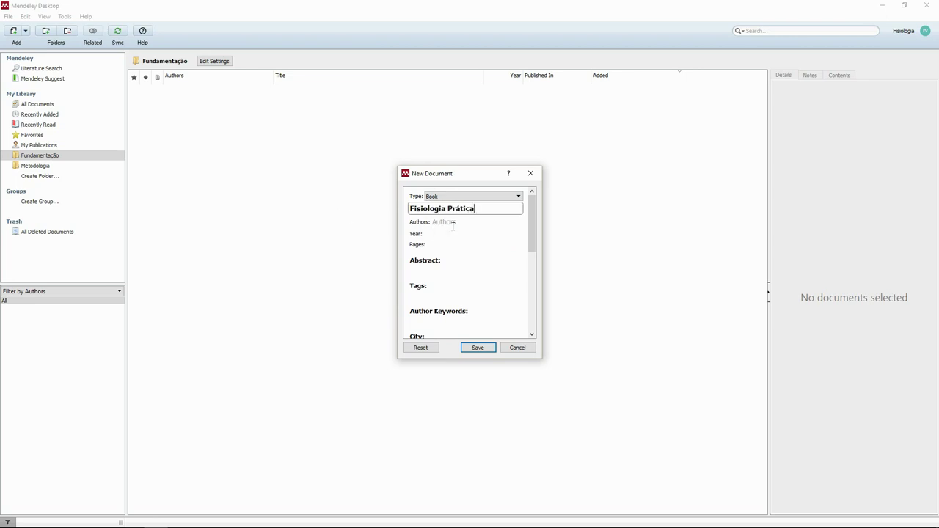
- Enter the author's full name for the book, using the suggested institution/organization form
left_click(454, 223)
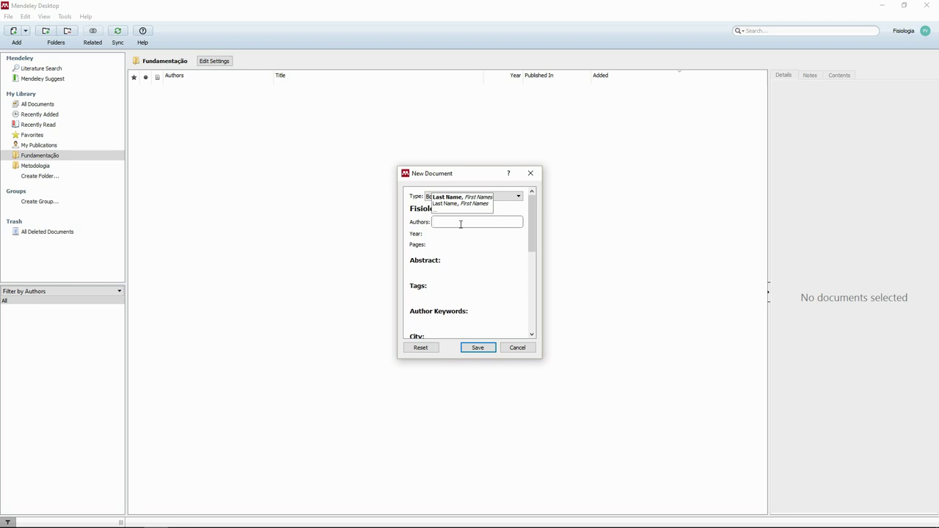
type("Cláudio Felipe Kolling da")
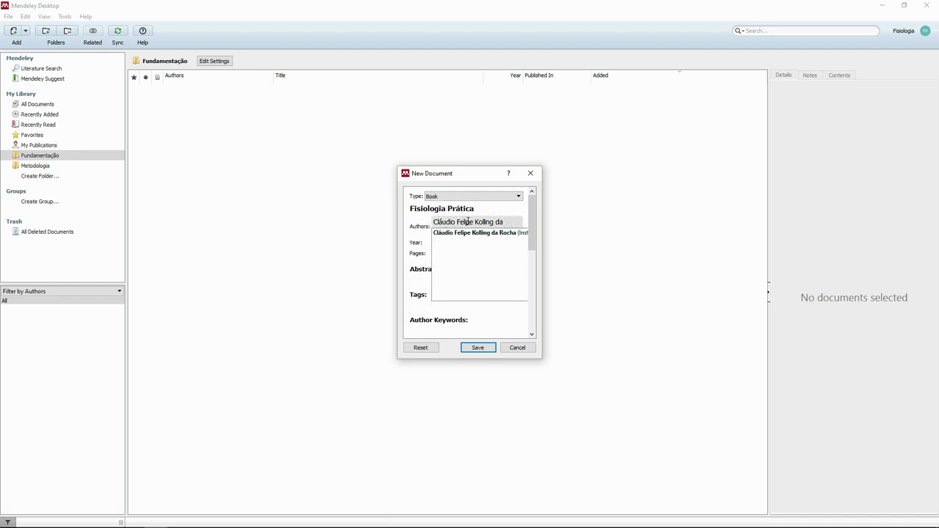
left_click(470, 233)
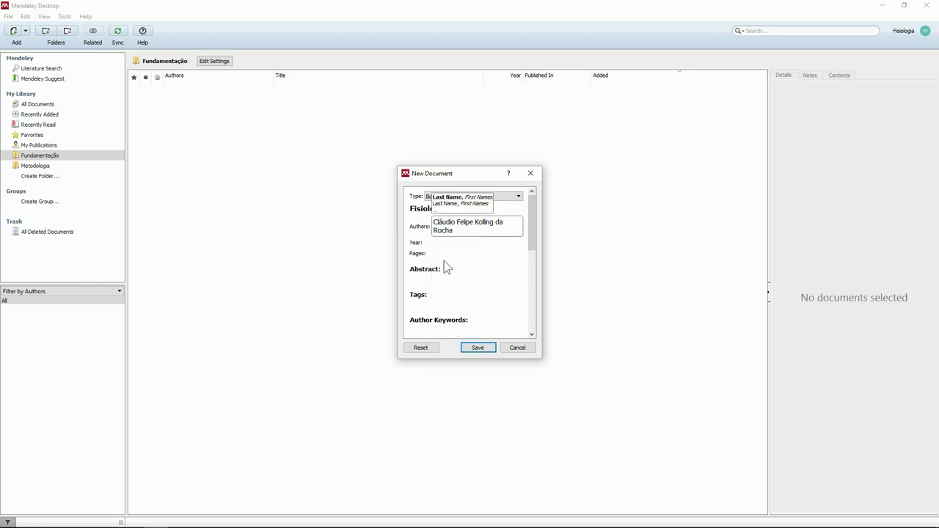
- Set the book's year to 2015 and its pages to 254, leaving the abstract and tags empty
left_click(446, 245)
type("2015")
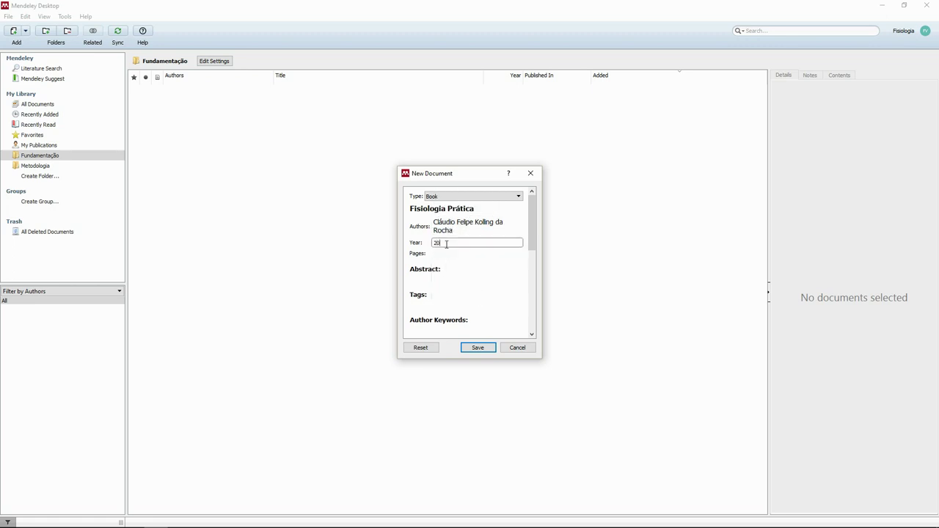
left_click(447, 253)
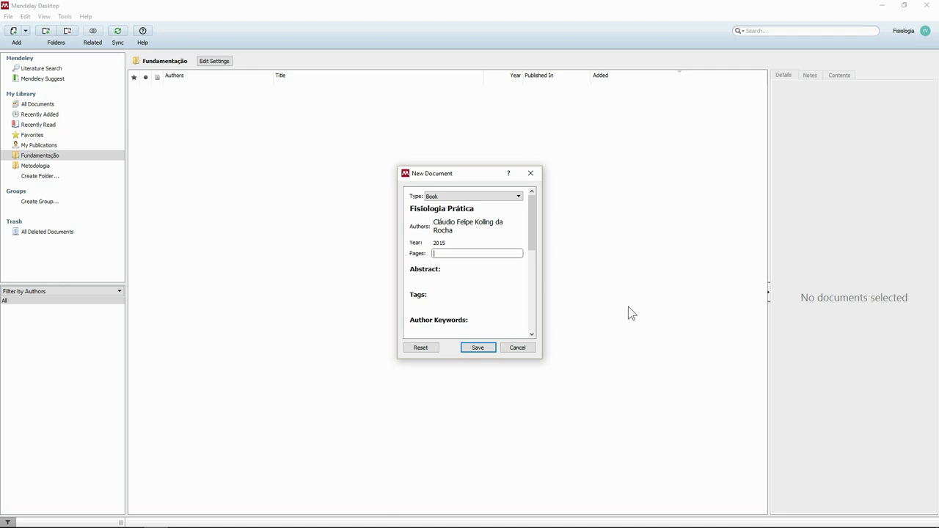
type("254")
left_click(434, 280)
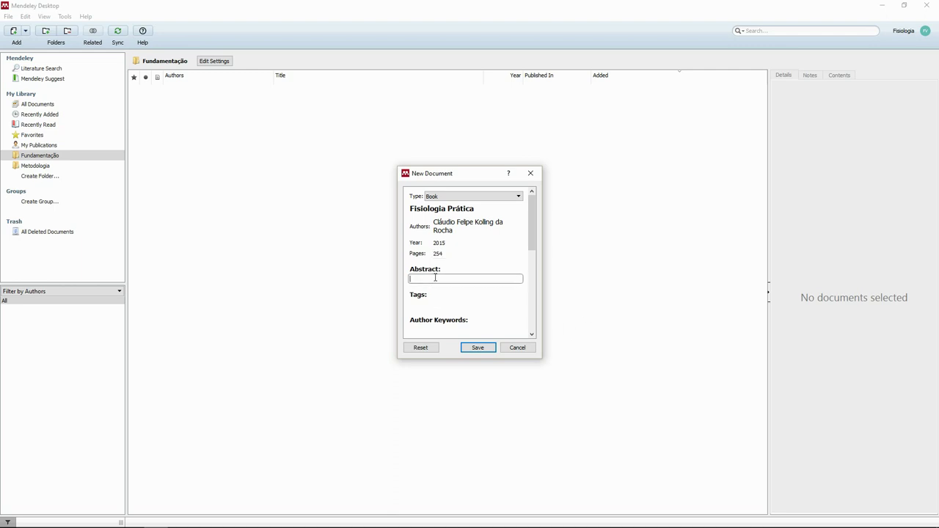
left_click(431, 304)
- Set the book's edition to "2ed" and its city to "Porto Alegre"
left_click_drag(535, 225, 537, 266)
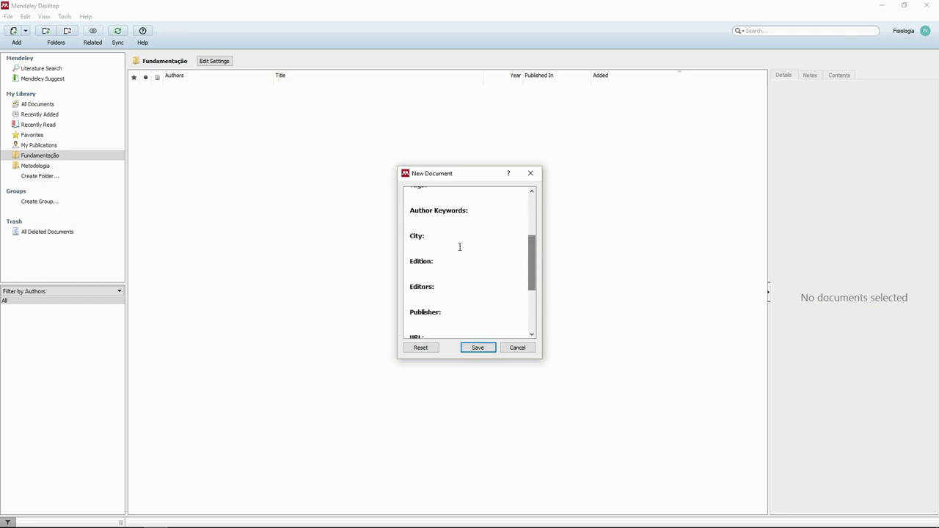
left_click(444, 270)
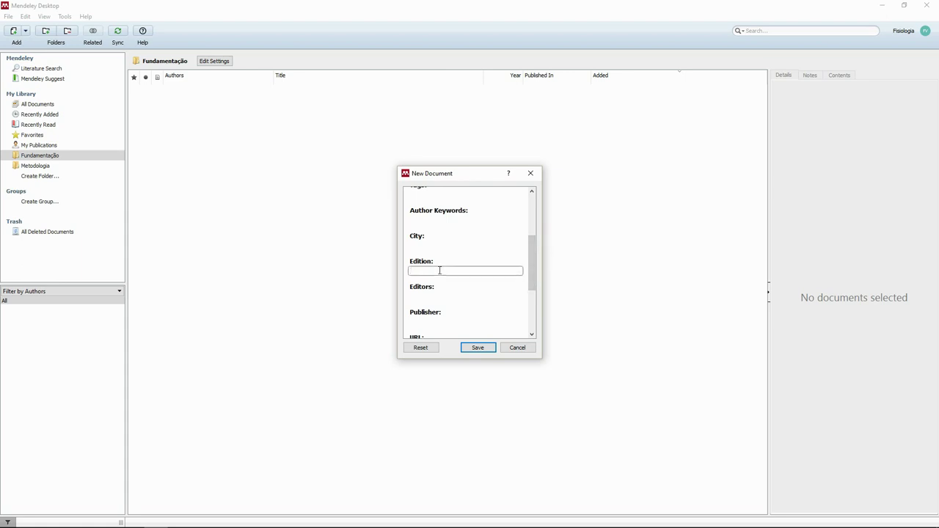
type("2ed")
left_click(435, 247)
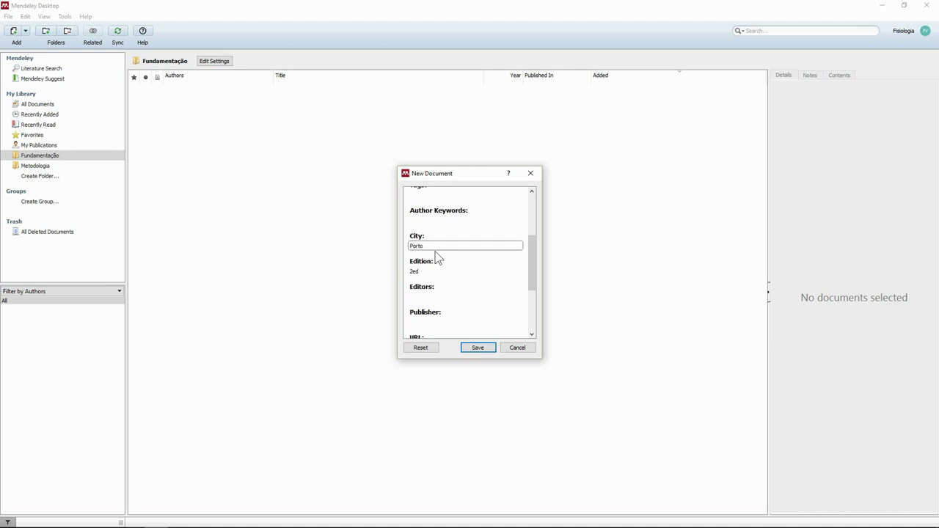
type("Porto Alegre")
- Enter the editor's full name for the book, accepting the suggested entry
left_click(430, 297)
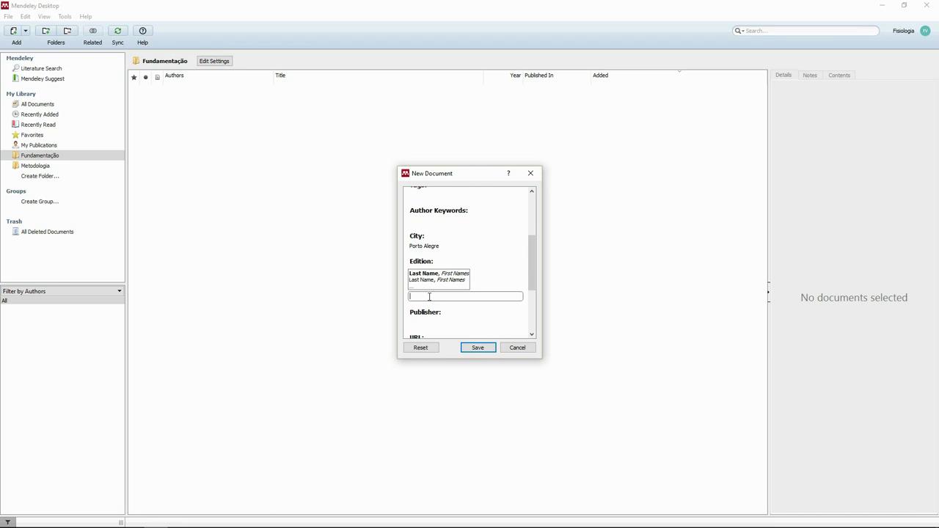
type("Fula")
type("no")
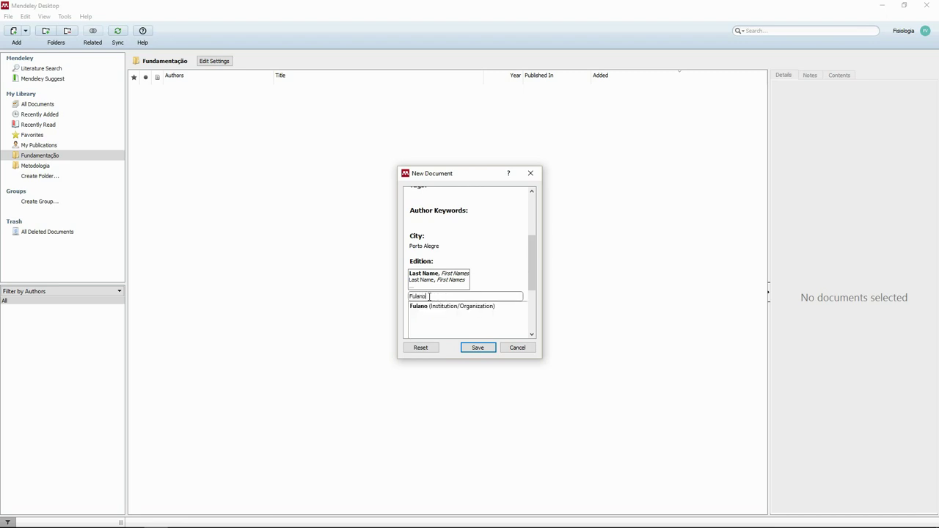
type(" da Silva")
left_click(446, 305)
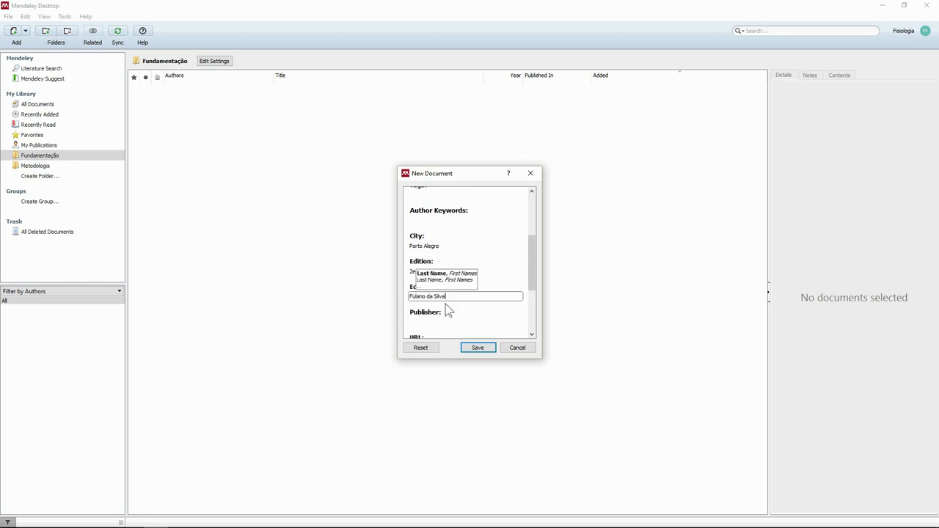
- Set the book's publisher to "ArtMed", leave the URL and DOI empty, and save the entry
scroll(499, 263, "down", 2)
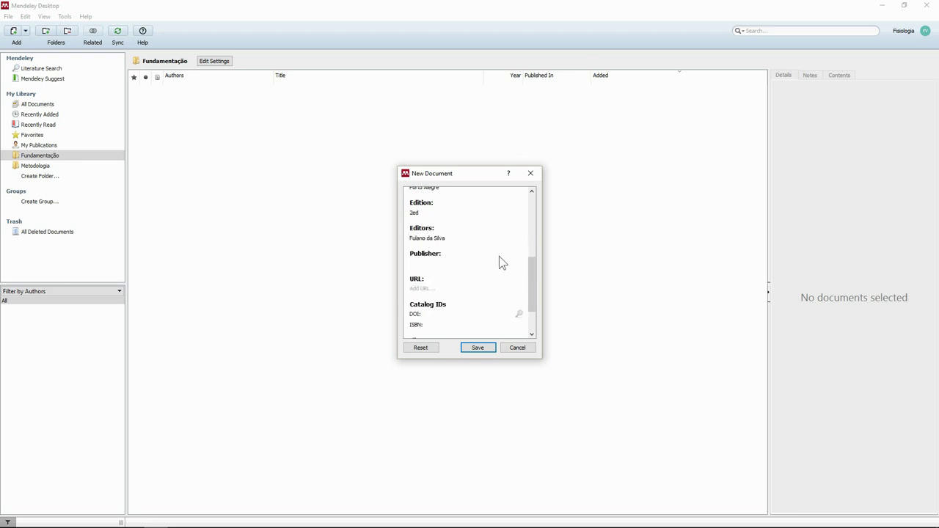
left_click(424, 262)
left_click(432, 289)
left_click_drag(535, 283, 535, 292)
left_click(425, 290)
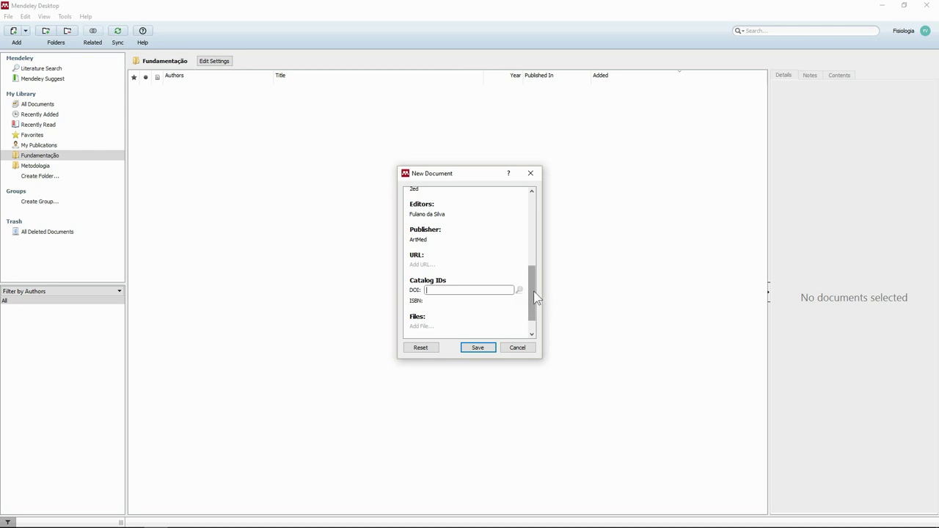
scroll(535, 316, "down", 2)
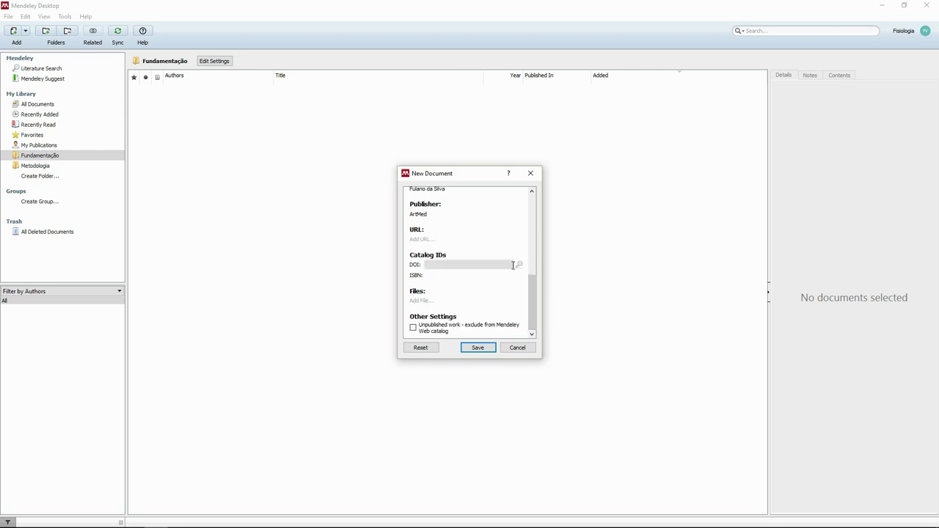
scroll(536, 286, "up", 3)
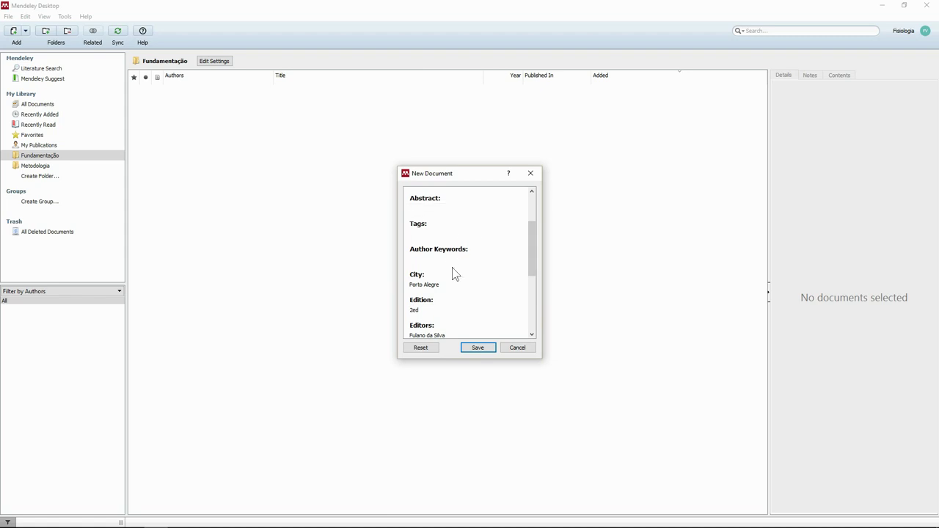
left_click(483, 349)
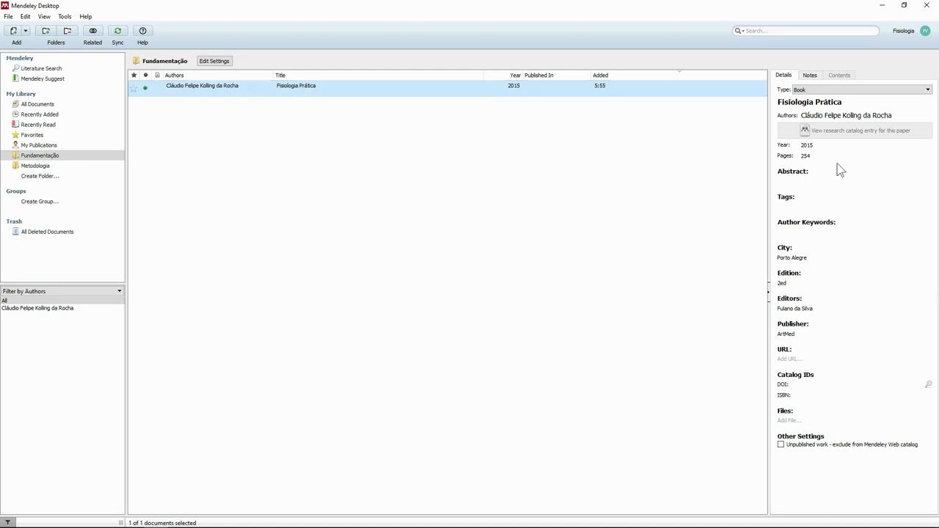
- Review the saved book's editable details, including its DOI, publisher, editors and pages
left_click(811, 385)
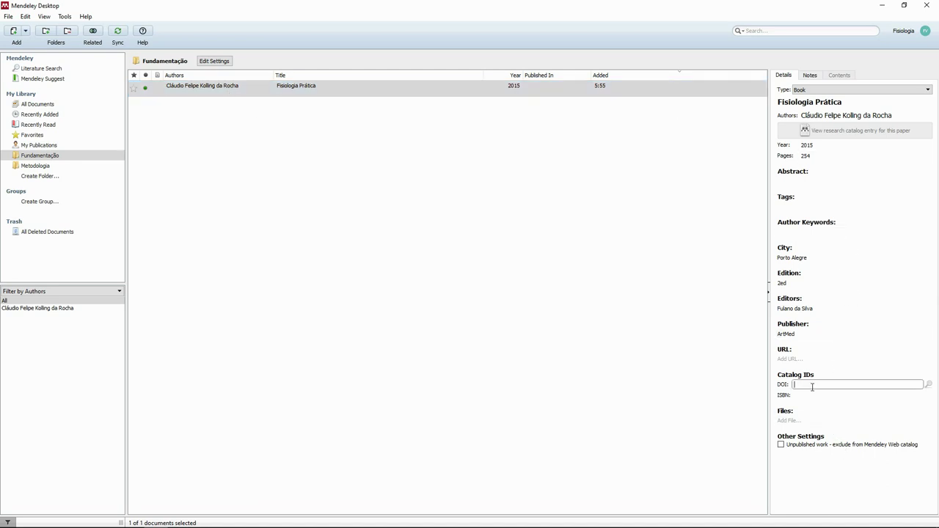
left_click(809, 334)
left_click(810, 308)
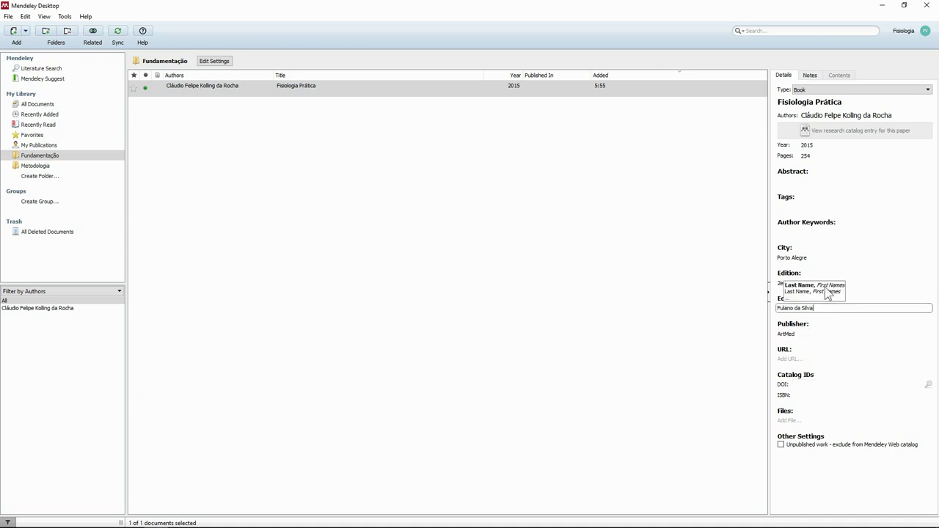
left_click(824, 154)
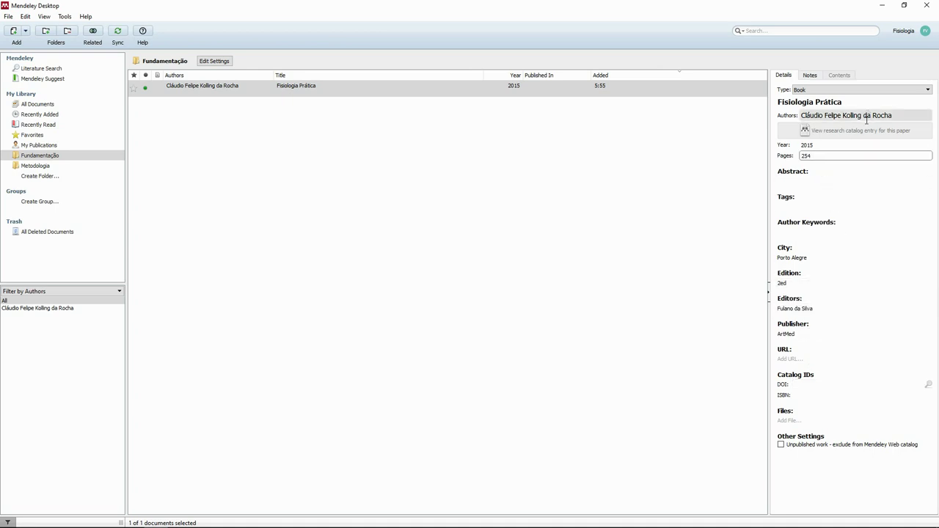
- Add the PDF "[Intro] Early life factors and type 2 diabetes mellitus.pdf" from Documentos > Artigos > Fundamentação teórica to the Fundamentação folder
left_click(534, 241)
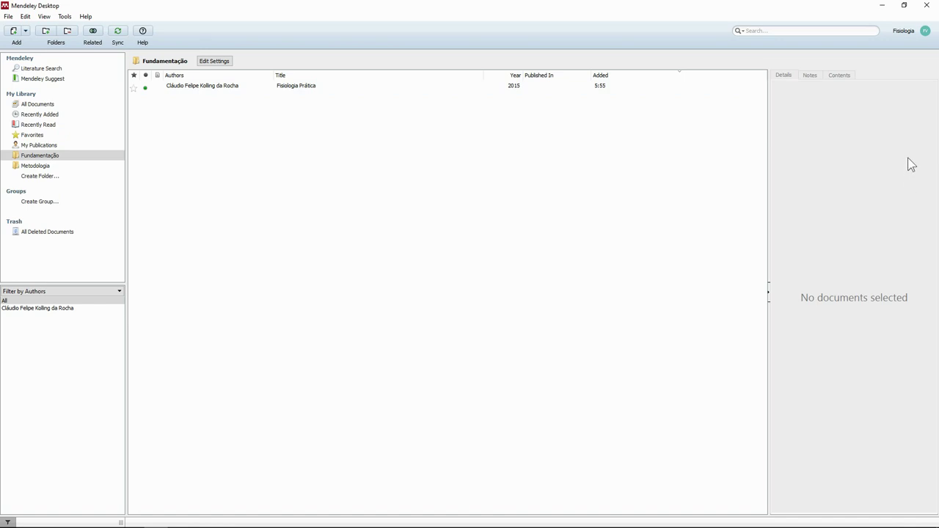
left_click(215, 88)
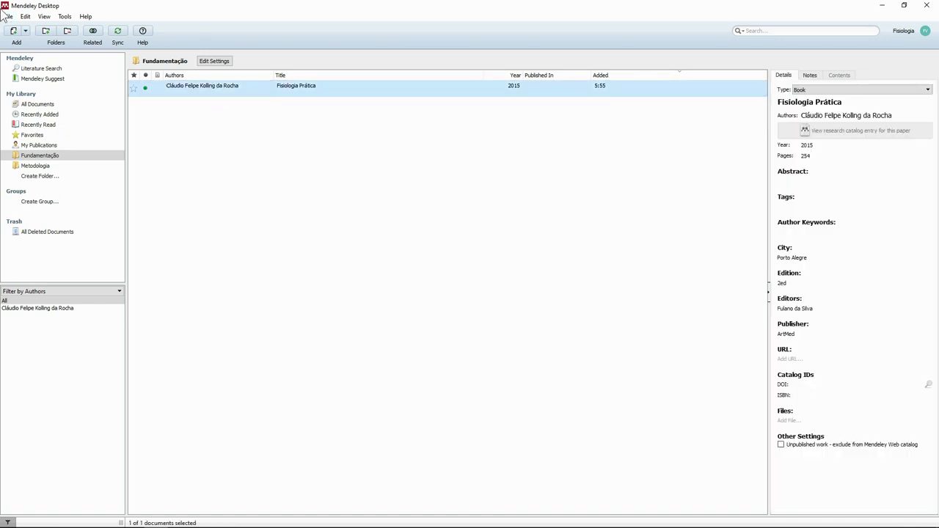
left_click(25, 32)
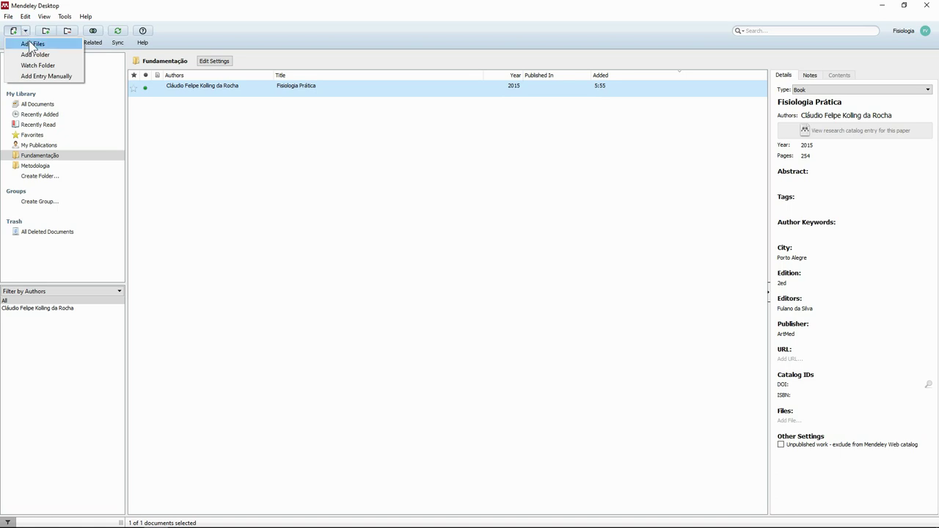
left_click(32, 44)
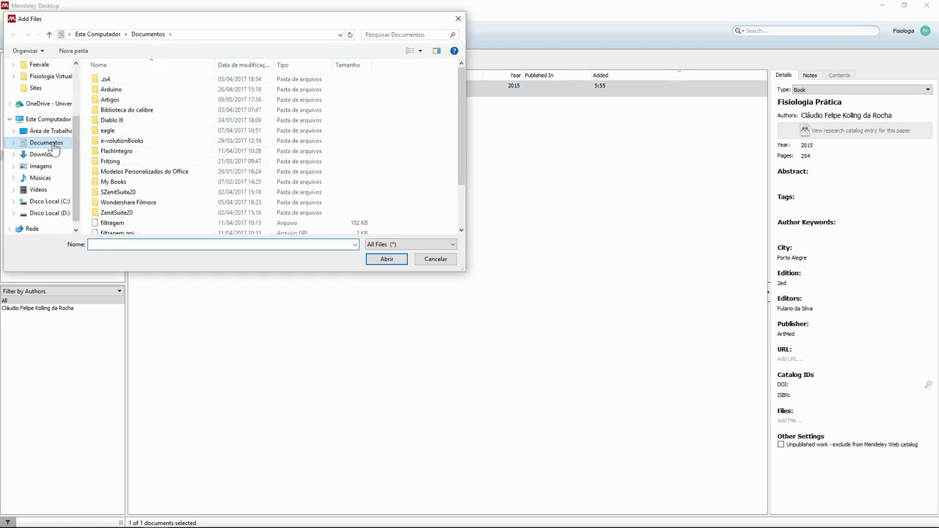
double_click(109, 104)
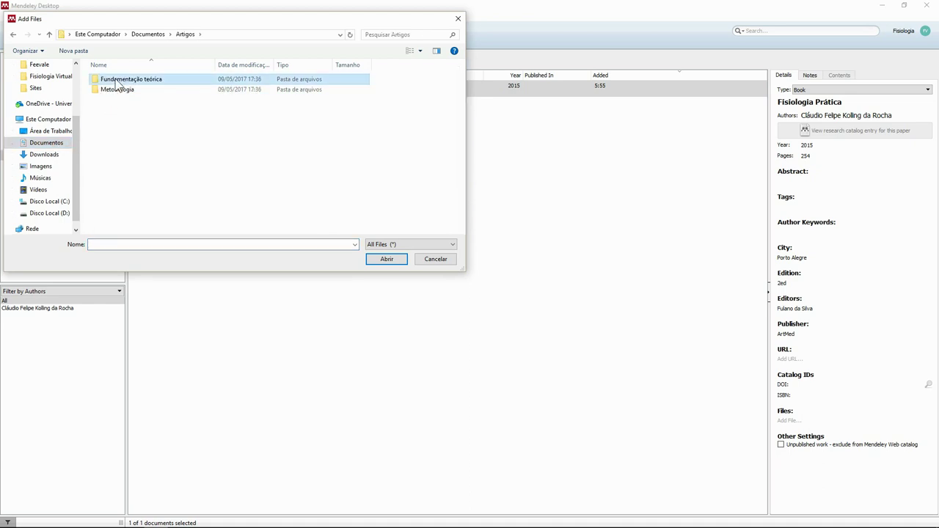
left_click(117, 92)
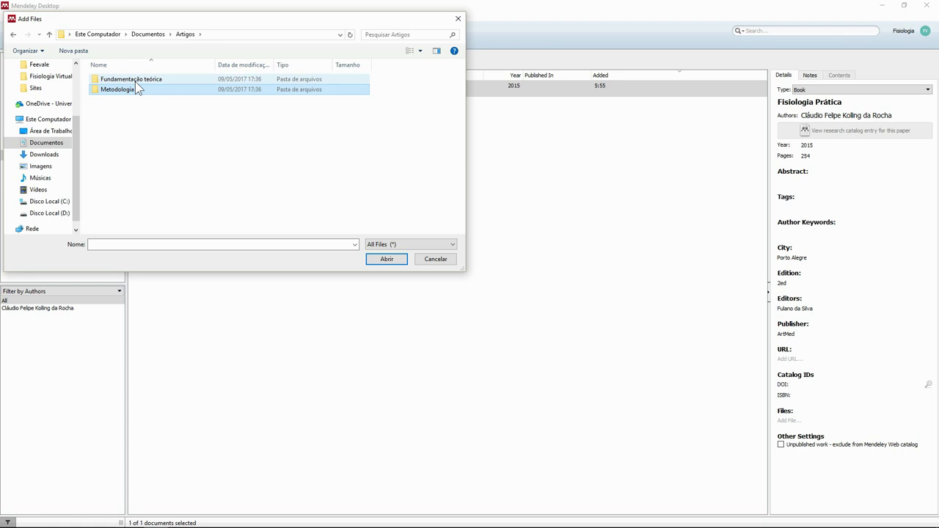
left_click(136, 83)
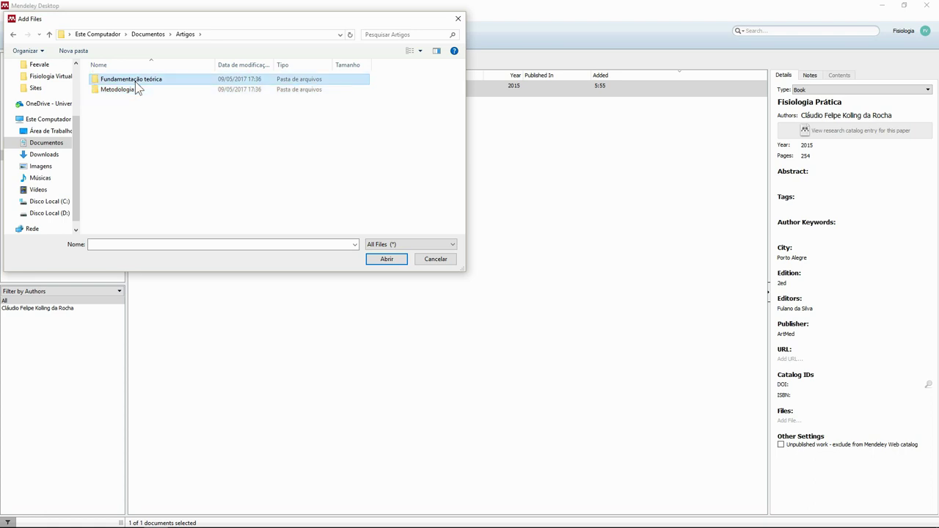
double_click(135, 83)
left_click(136, 83)
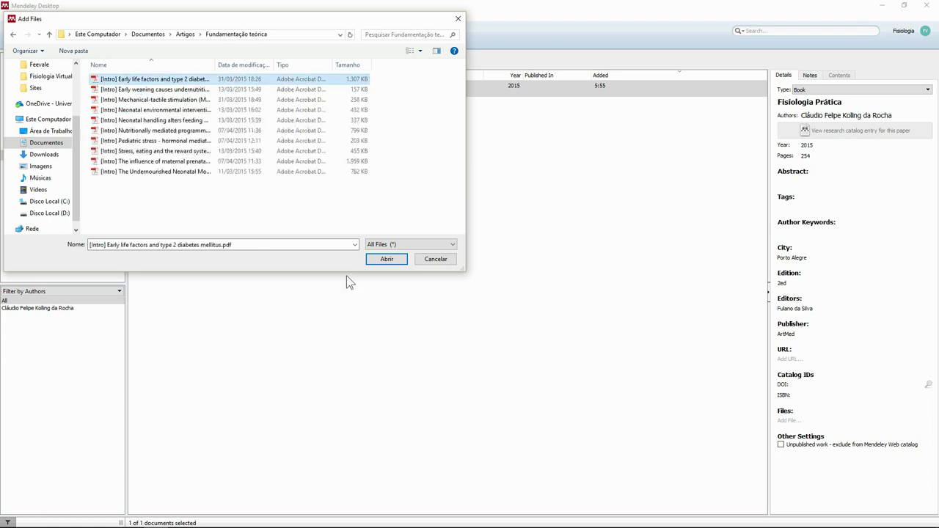
left_click(387, 259)
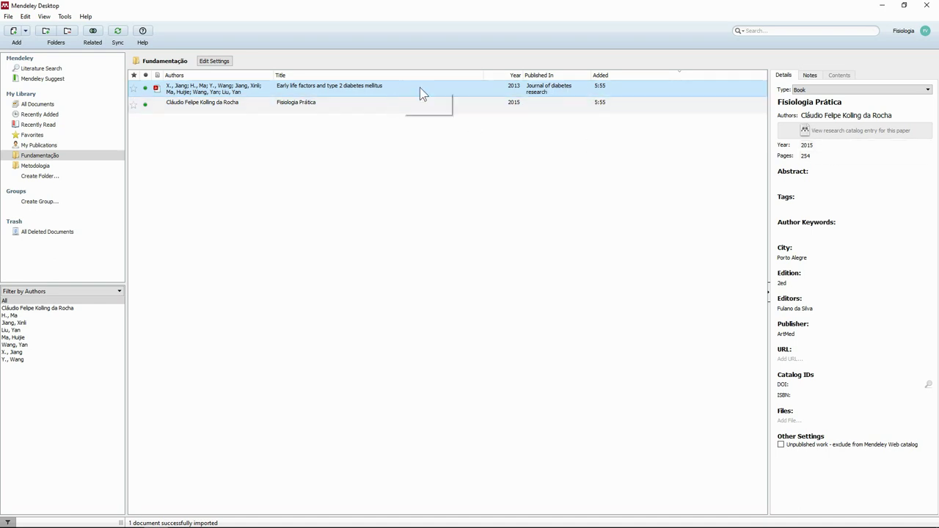
- Review the imported diabetes article's extracted details, from its journal data and abstract down to the catalog IDs and attached file
left_click(195, 105)
left_click(185, 90)
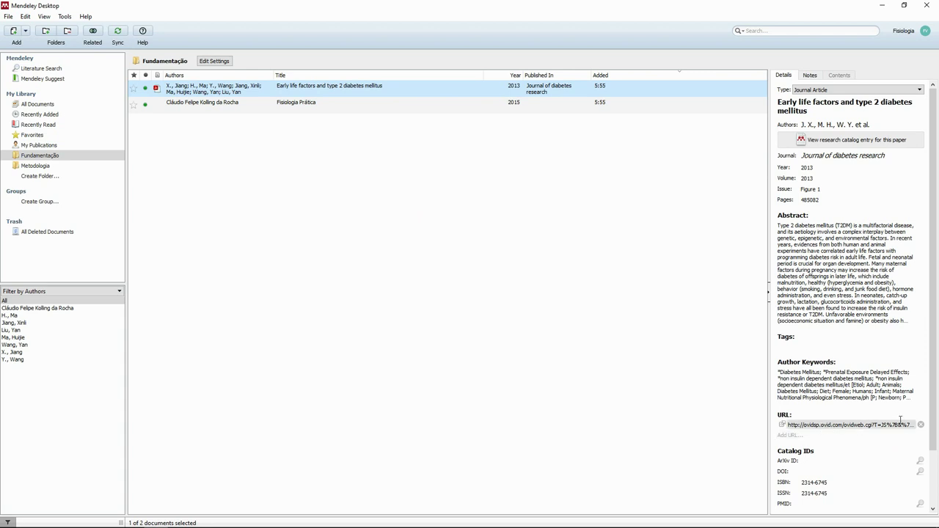
left_click_drag(935, 422, 936, 477)
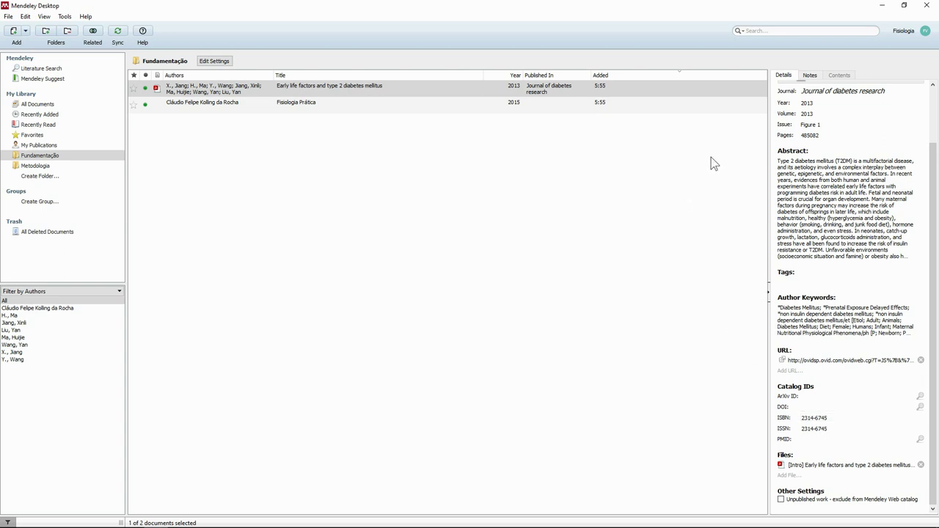
left_click(230, 93)
left_click(378, 297)
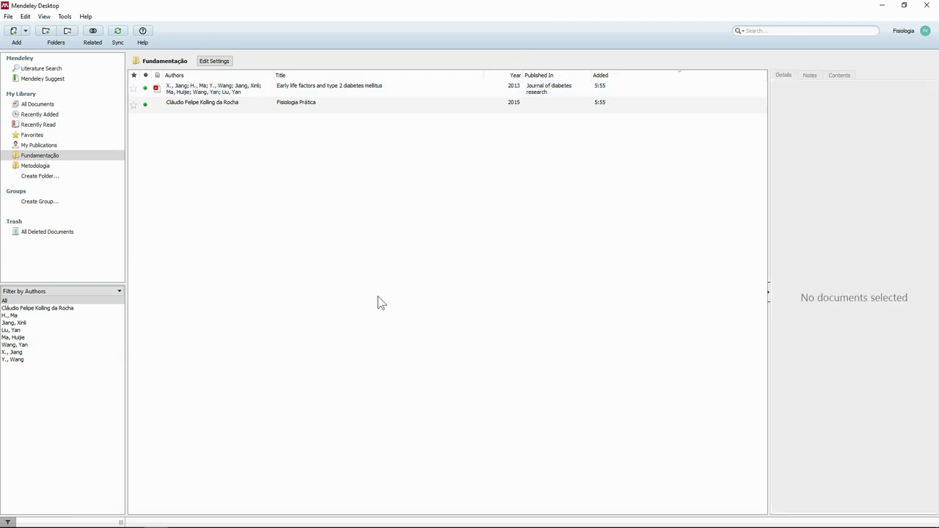
- Import the whole Fundamentação teórica folder from Documents > Artigos, including its subfolders, into the Fundamentação folder
left_click(26, 31)
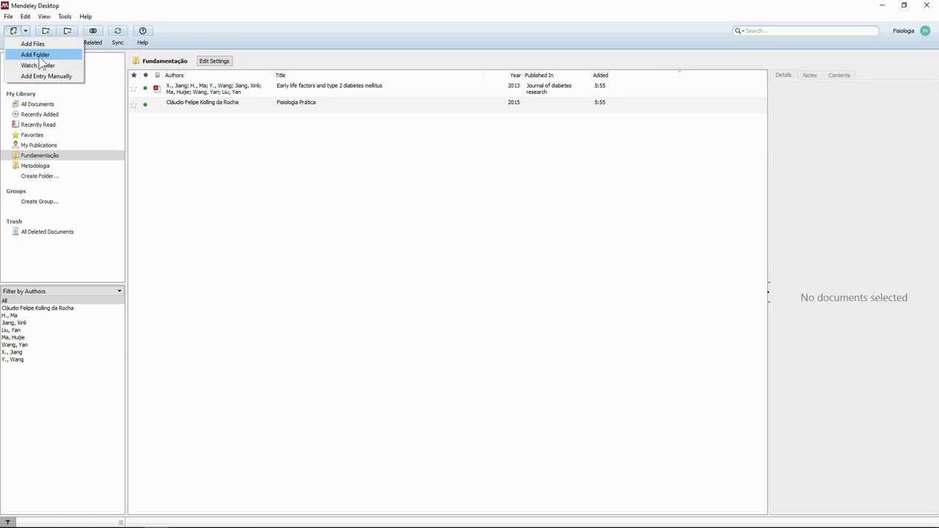
left_click(43, 56)
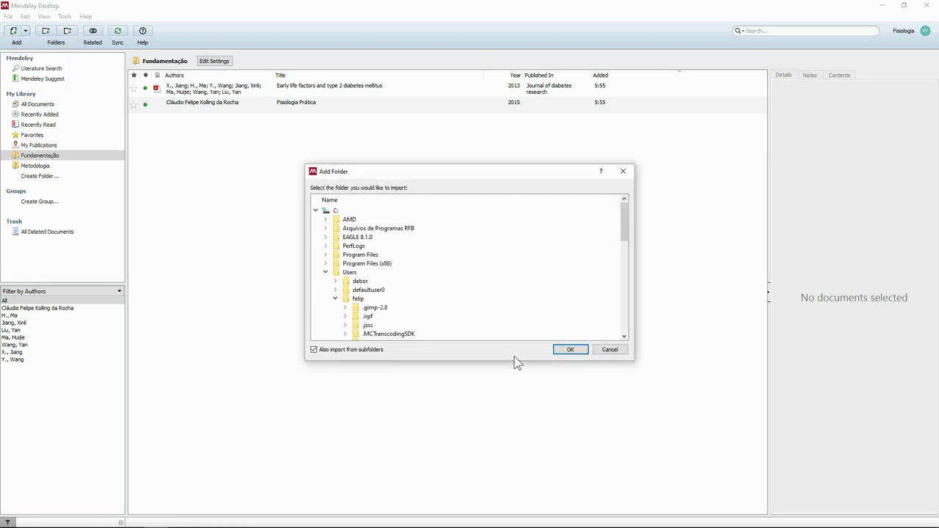
scroll(433, 283, "down", 2)
scroll(426, 279, "up", 1)
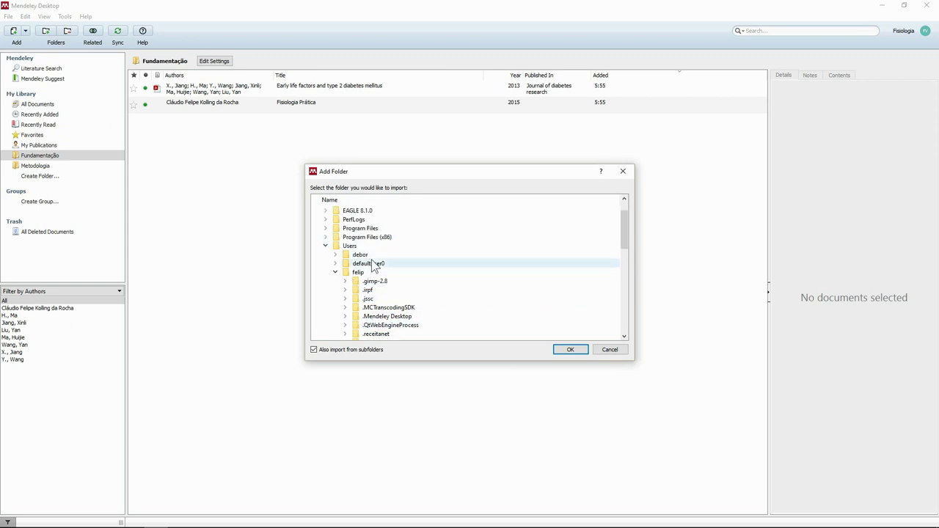
scroll(363, 278, "down", 2)
scroll(387, 294, "down", 3)
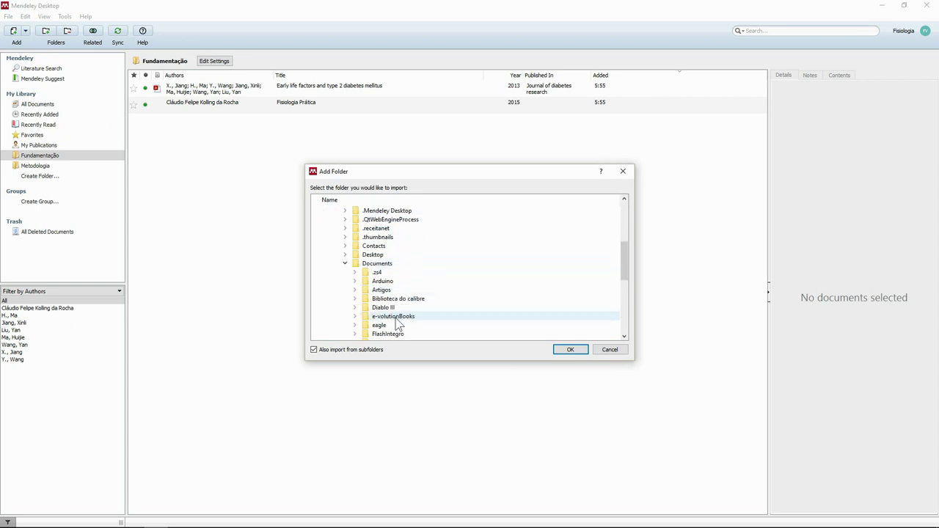
left_click(384, 265)
left_click(355, 265)
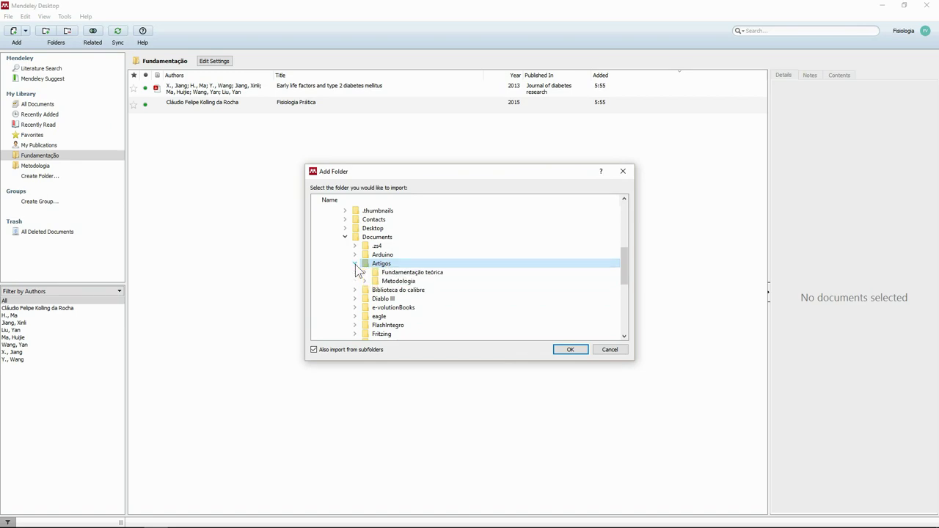
left_click(404, 274)
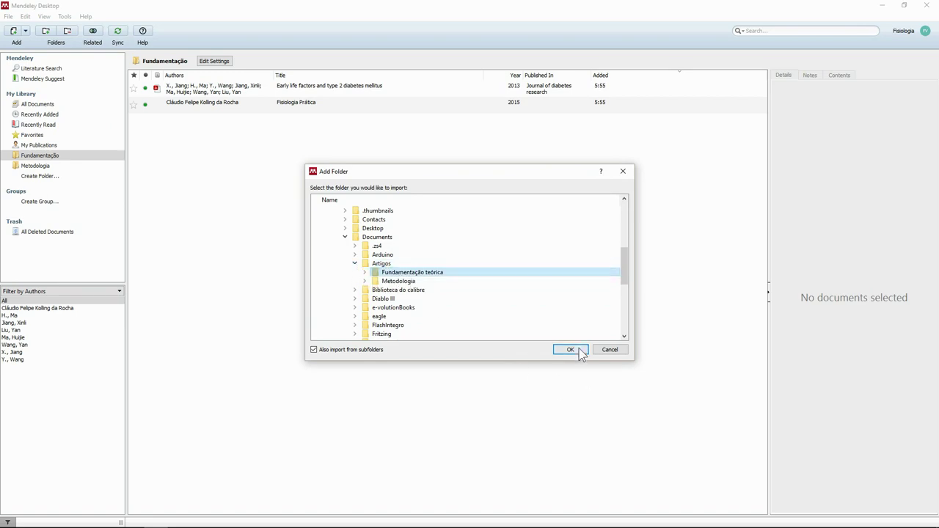
left_click(570, 350)
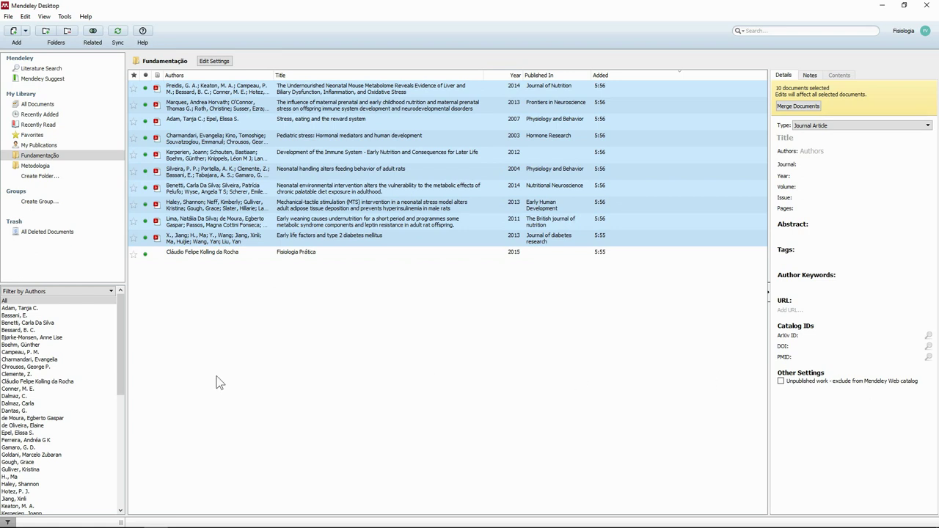
left_click(243, 344)
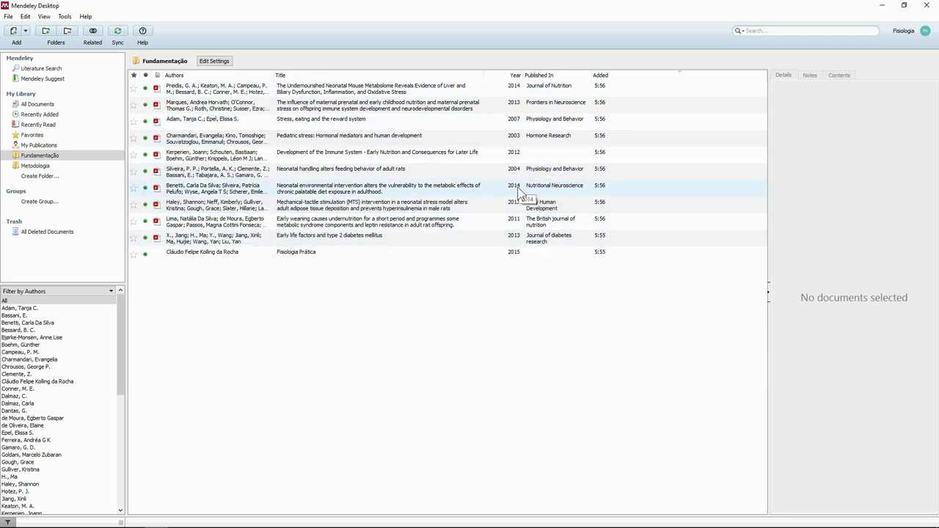
- With the Metodologia folder open, set Documents > Artigos and its subfolders as watched folders
left_click(36, 166)
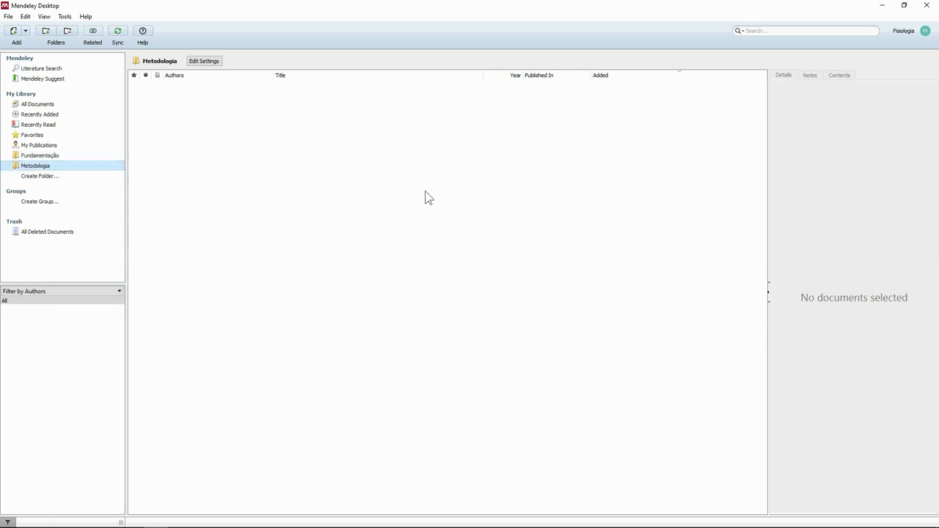
left_click(25, 31)
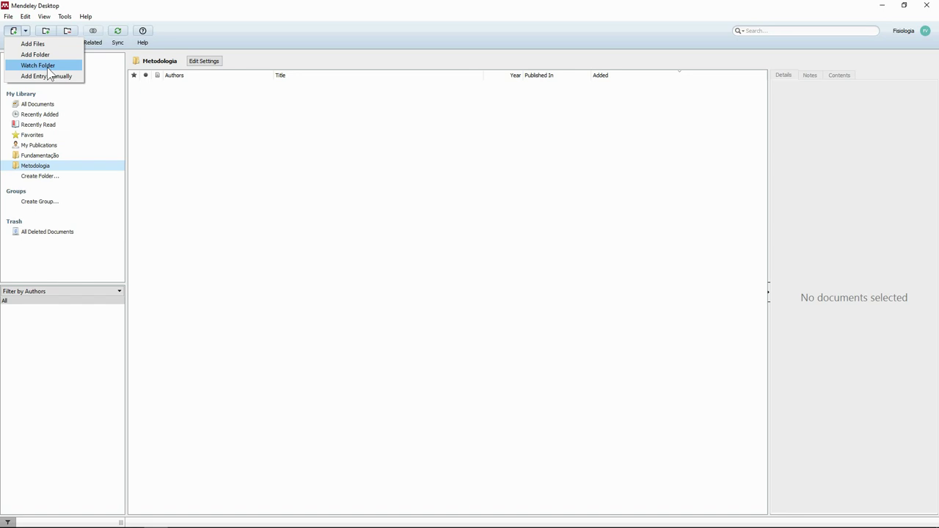
left_click(49, 69)
scroll(507, 252, "down", 2)
scroll(507, 253, "down", 3)
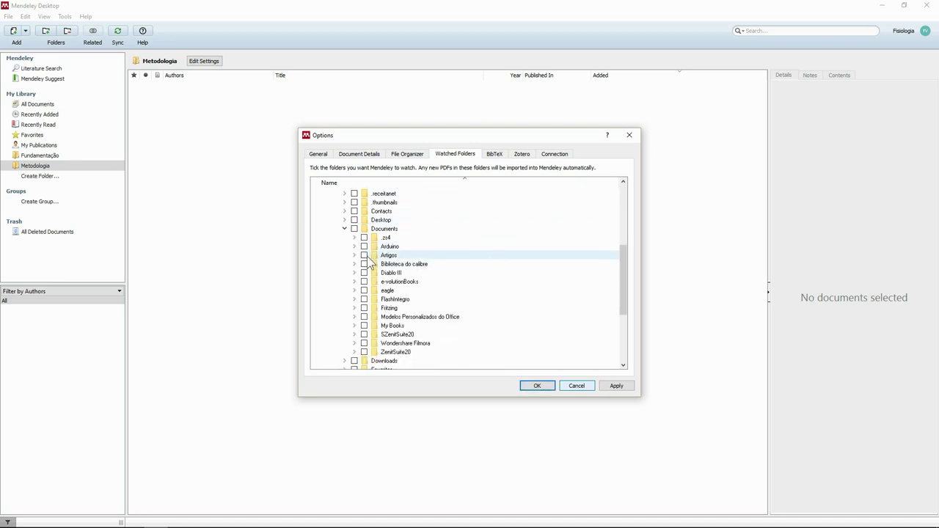
left_click(385, 257)
left_click(355, 255)
left_click(365, 255)
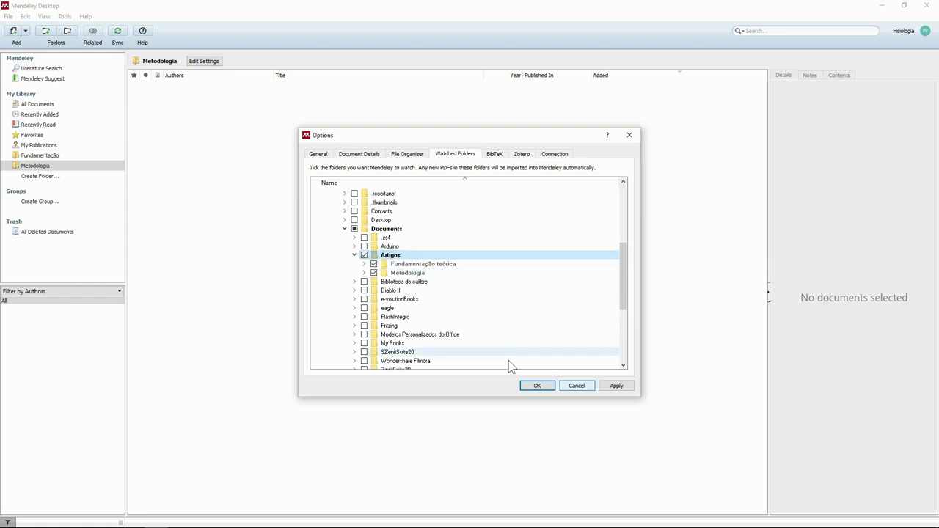
left_click(538, 385)
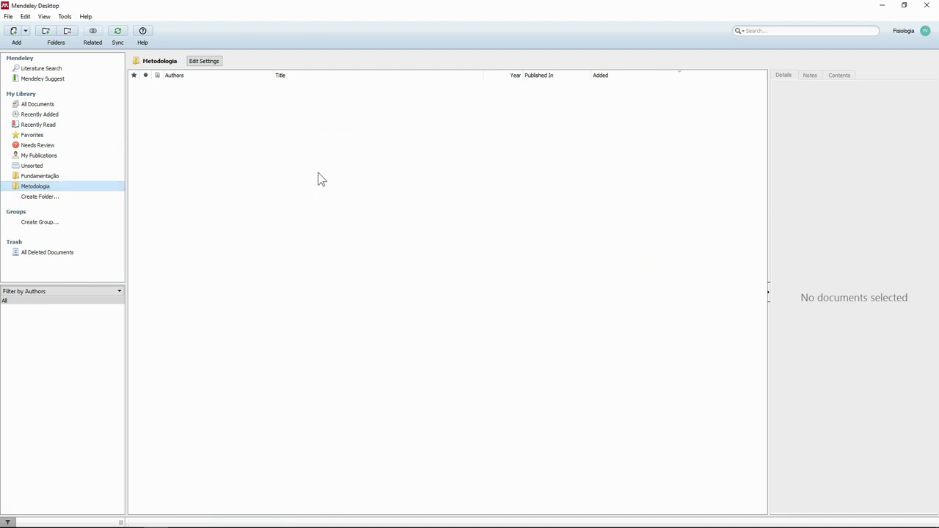
- Check where the watched PDFs were imported by comparing All Documents with the Fundamentação and Metodologia folders
left_click(42, 165)
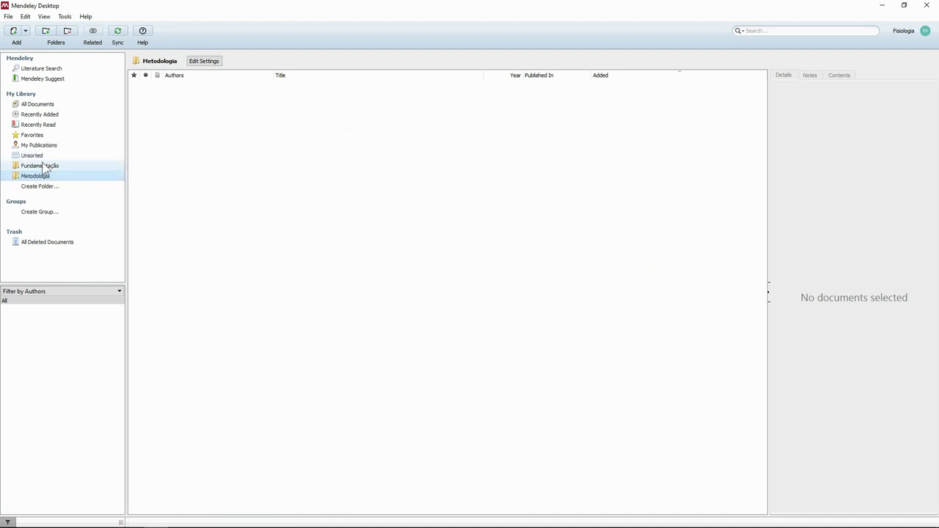
left_click(33, 105)
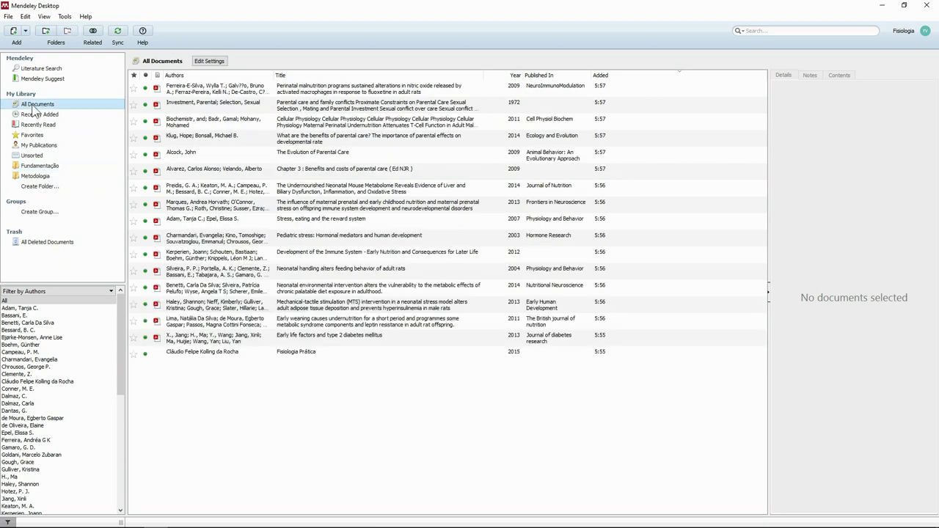
left_click(44, 166)
left_click(40, 176)
left_click(40, 166)
left_click(37, 176)
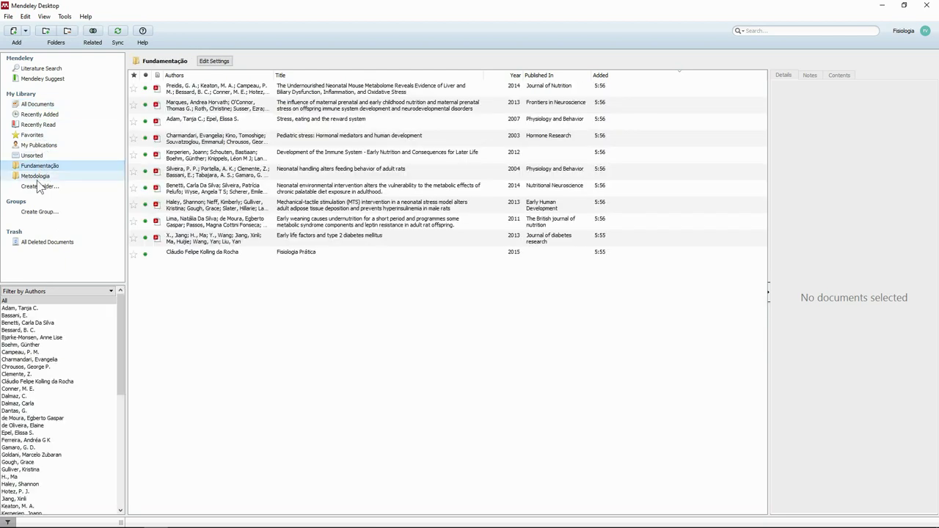
- From All Documents, file the nine documents from "Perinatal malnutrition programs" through "Stress, eating and the reward system" in the Metodologia folder
left_click(31, 105)
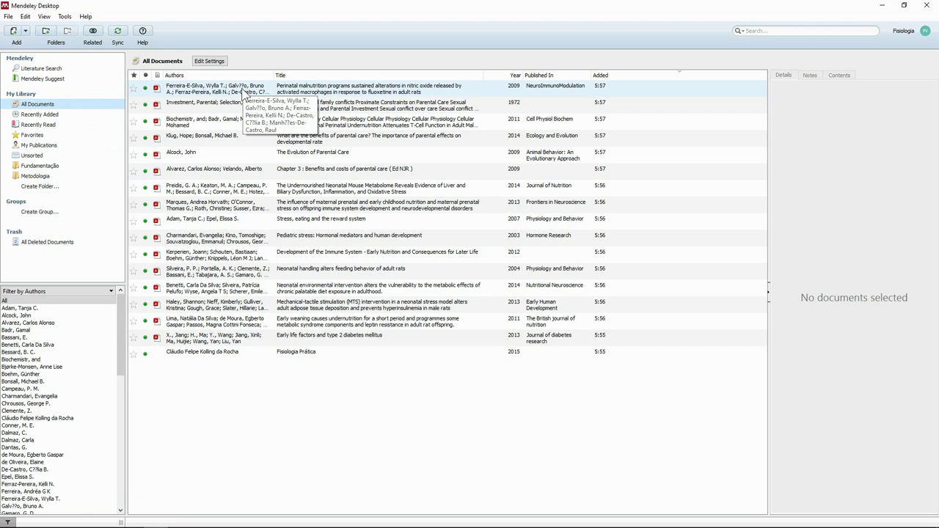
left_click(201, 221)
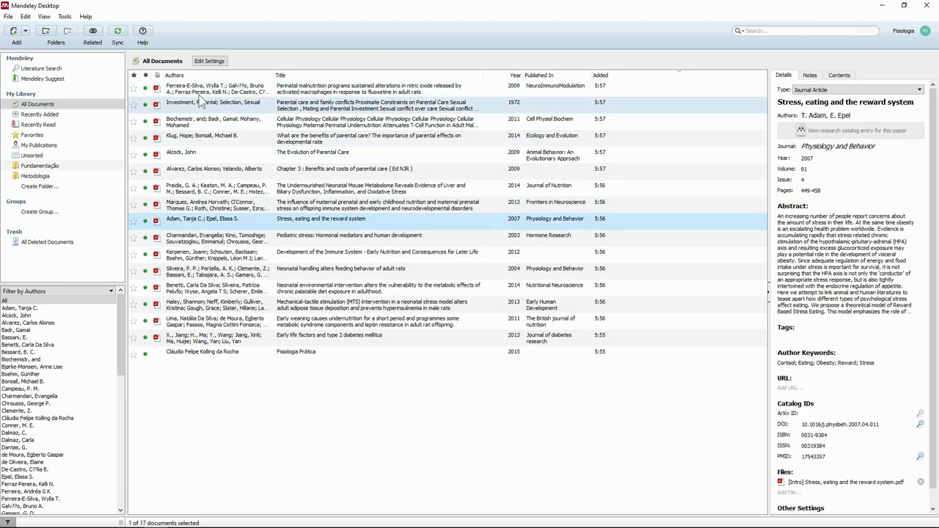
left_click(197, 91, "shift")
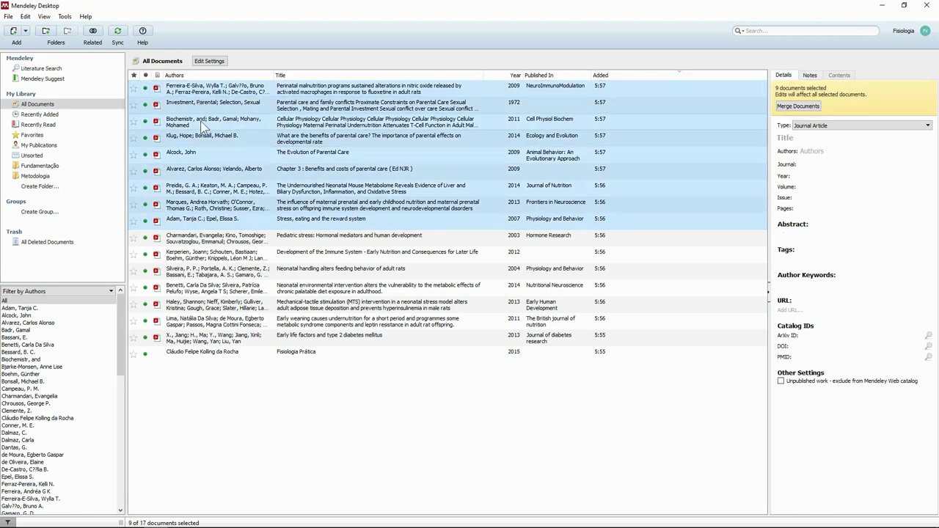
right_click(174, 121)
key("Escape")
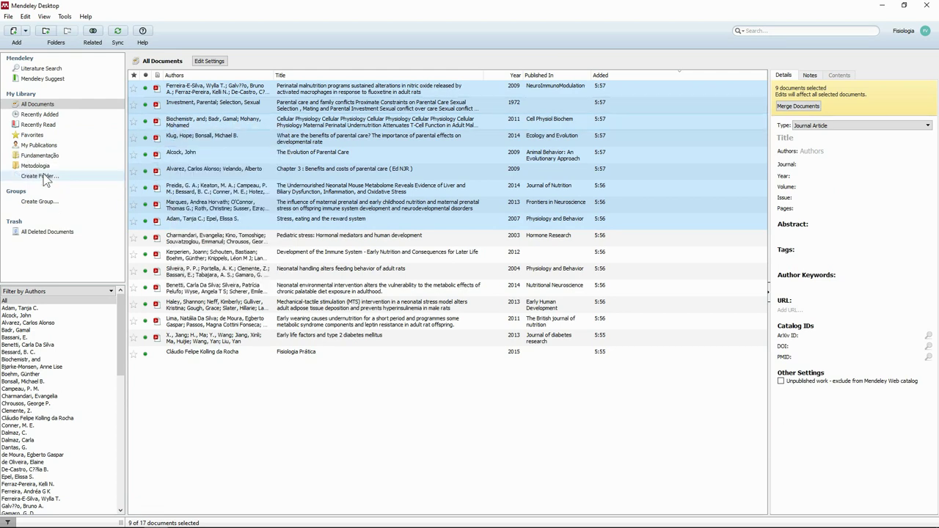
- Compare the documents in the Metodologia folder with those in the Fundamentação folder
left_click(41, 167)
left_click(40, 156)
left_click(41, 167)
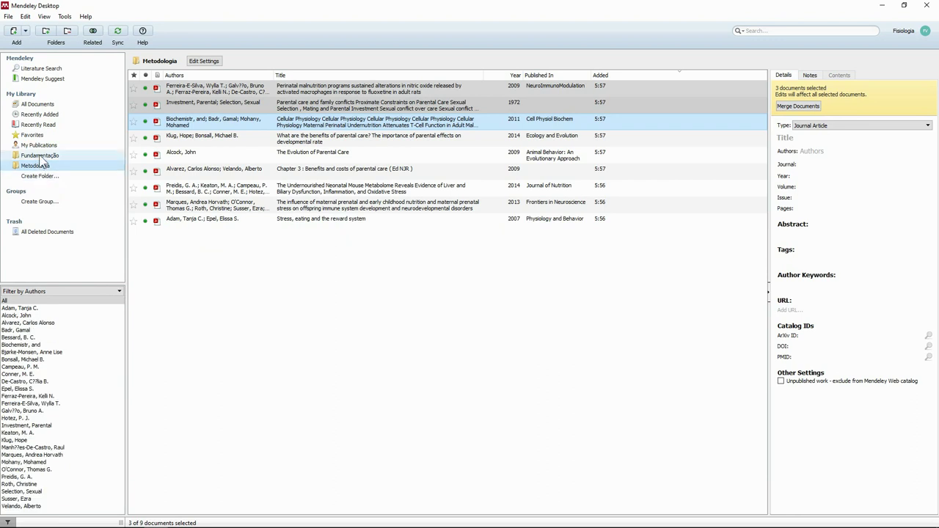
left_click(79, 156)
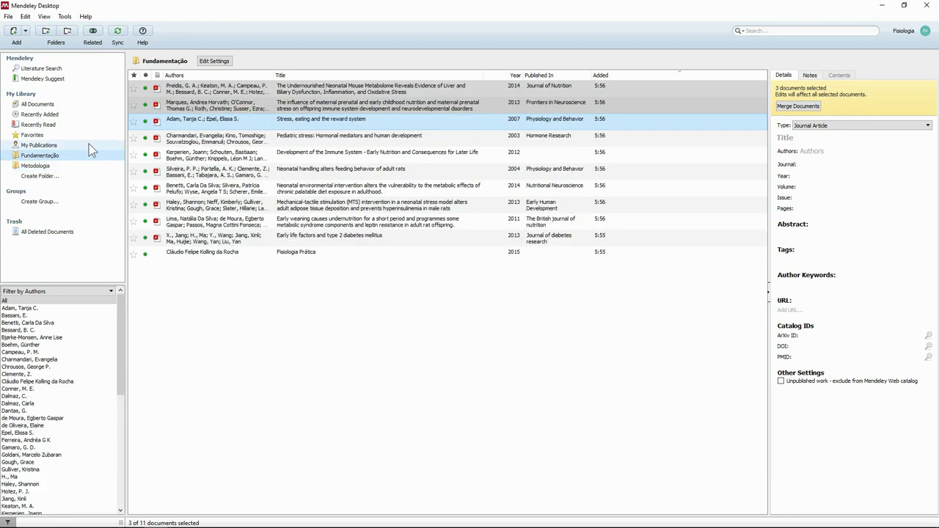
- Check the Fundamentação folder, the Metodologia folder and All Documents for duplicates, one after another
left_click(65, 17)
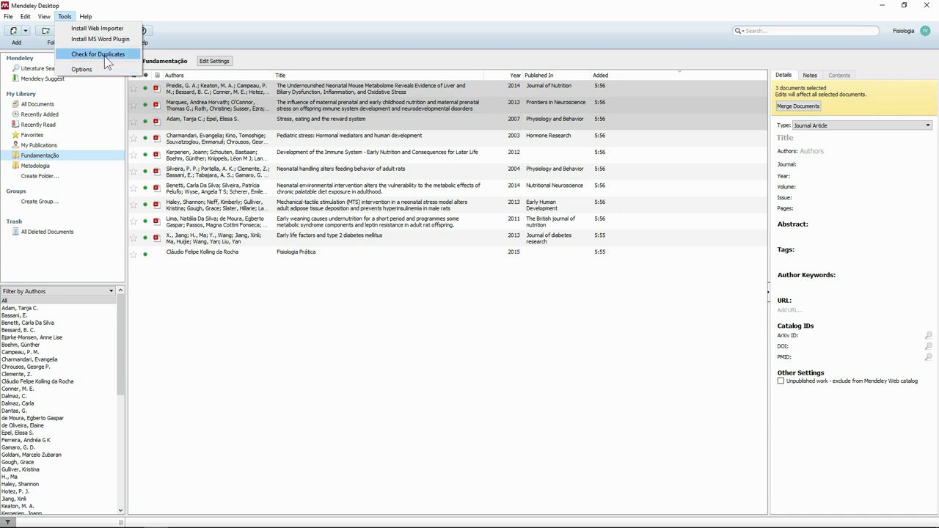
left_click(105, 57)
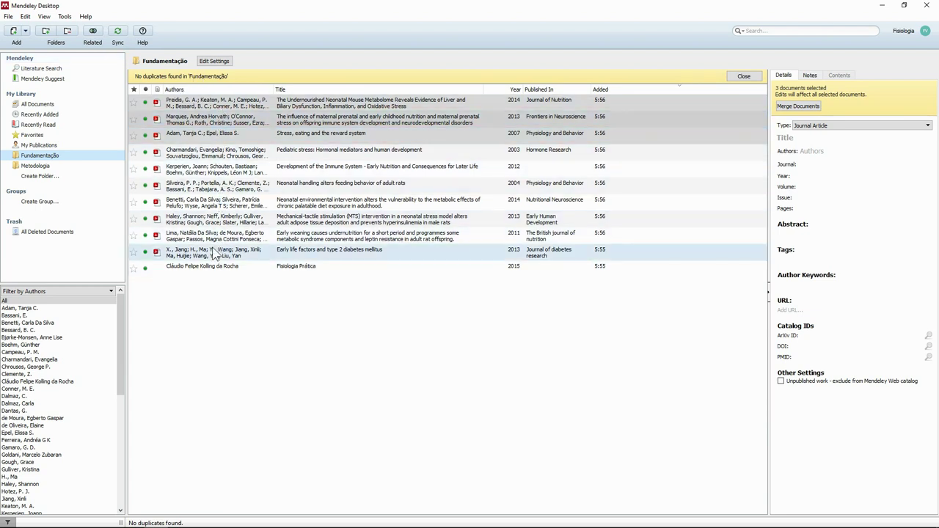
left_click(42, 167)
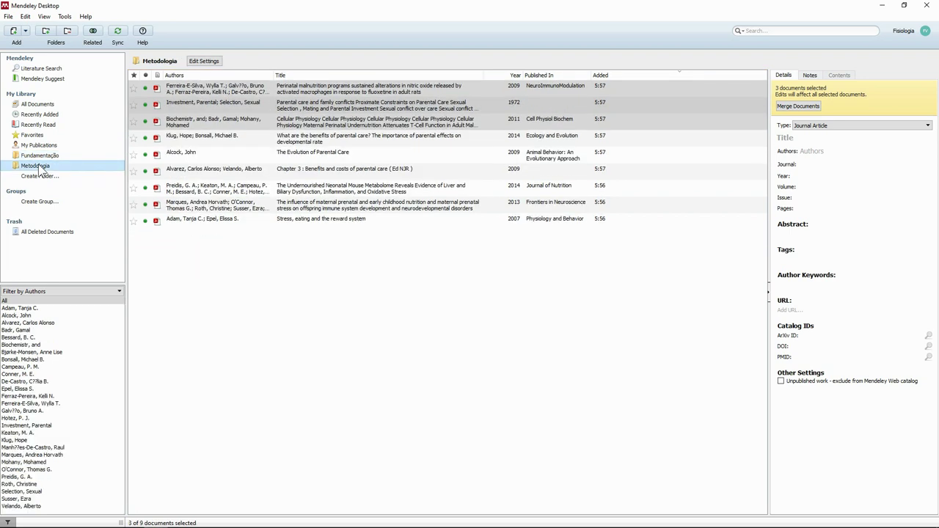
left_click(65, 16)
left_click(87, 55)
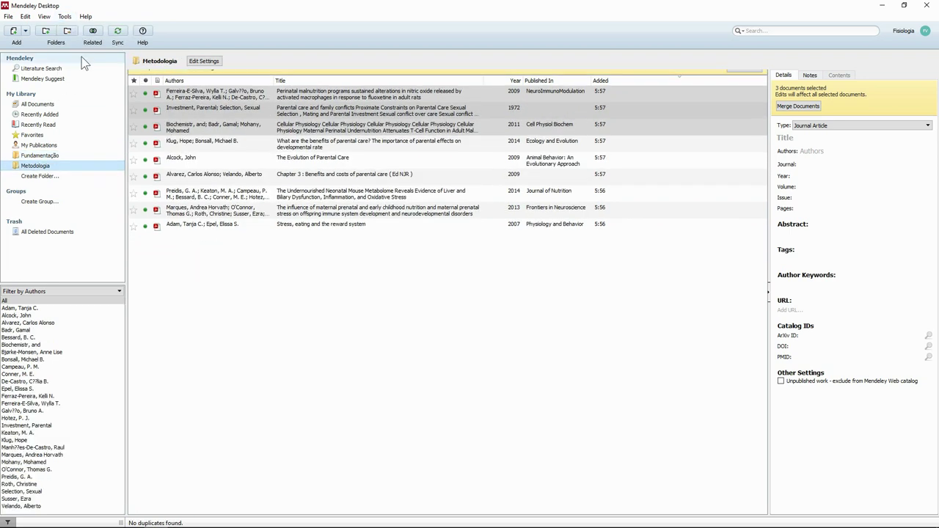
left_click(49, 103)
left_click(65, 18)
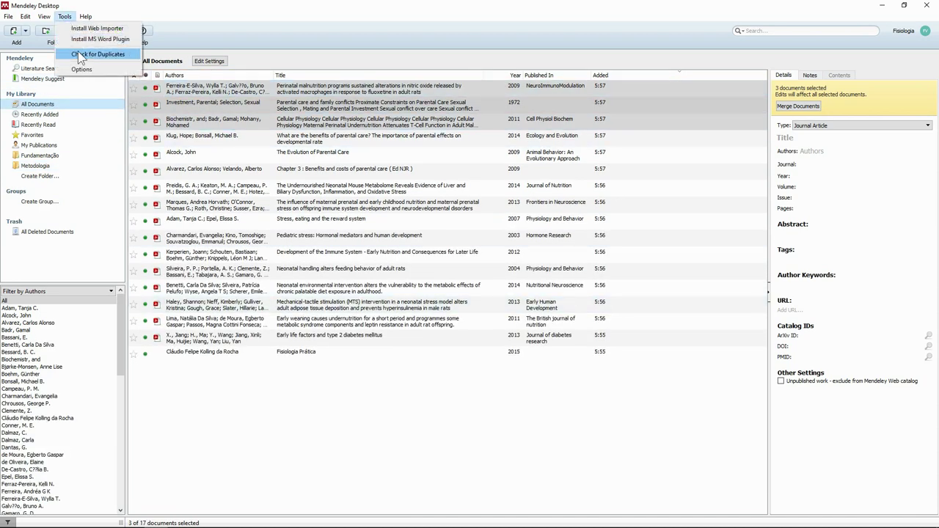
left_click(103, 54)
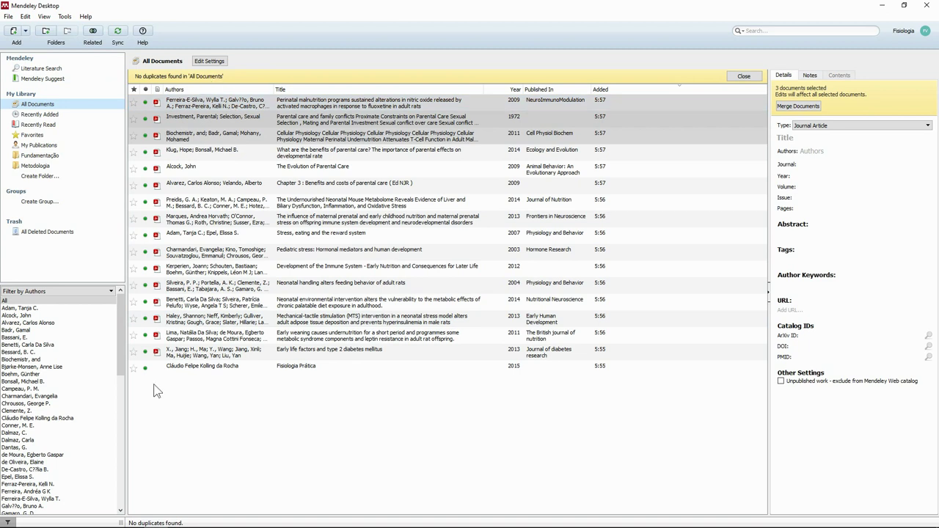
left_click(332, 426)
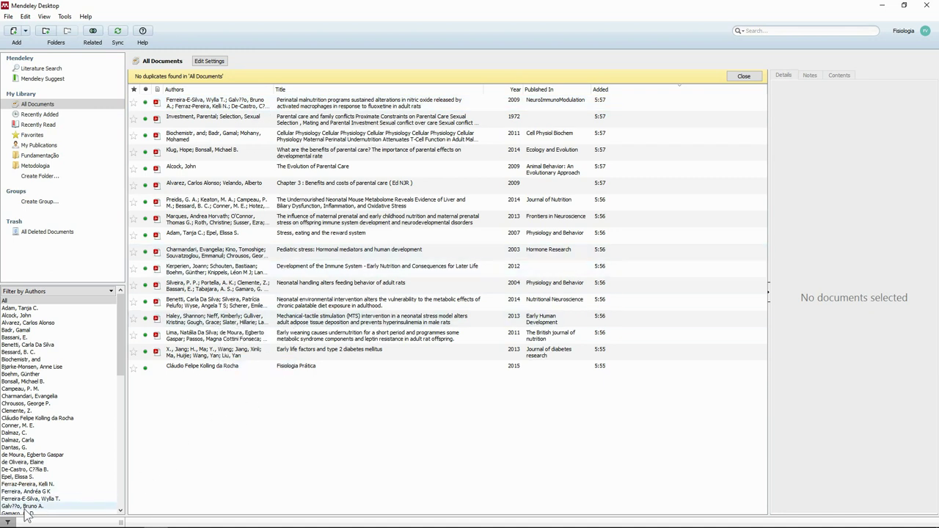
- Filter All Documents by the second author of "Perinatal malnutrition programs" and replace the "??" in that author's surname with "ã"
left_click(15, 508)
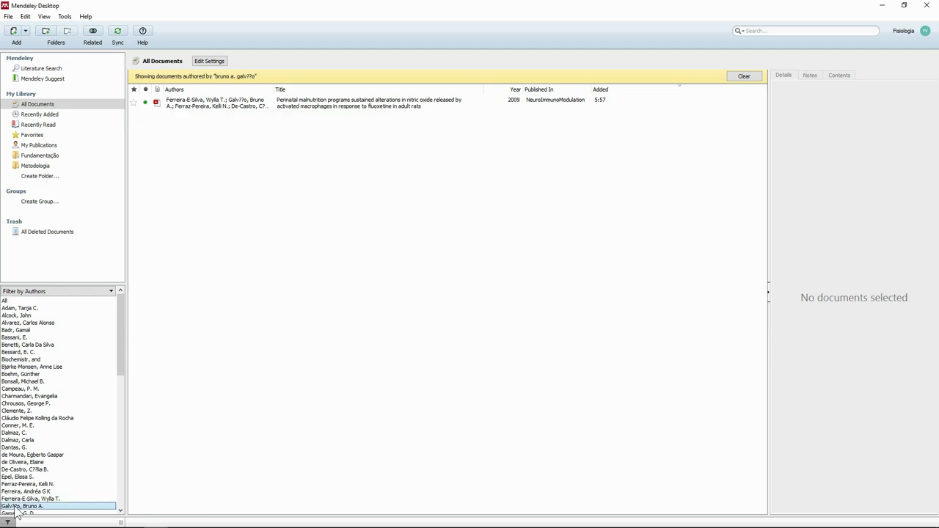
left_click(238, 106)
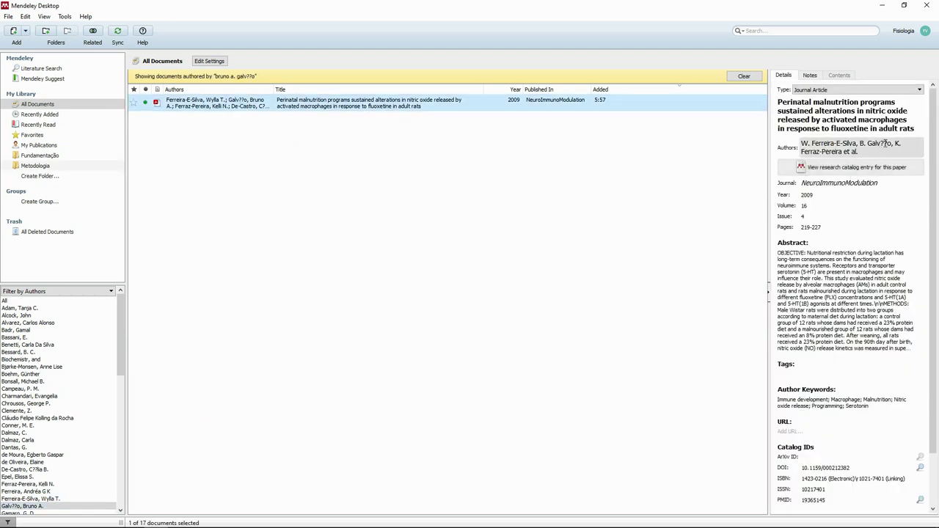
left_click(883, 143)
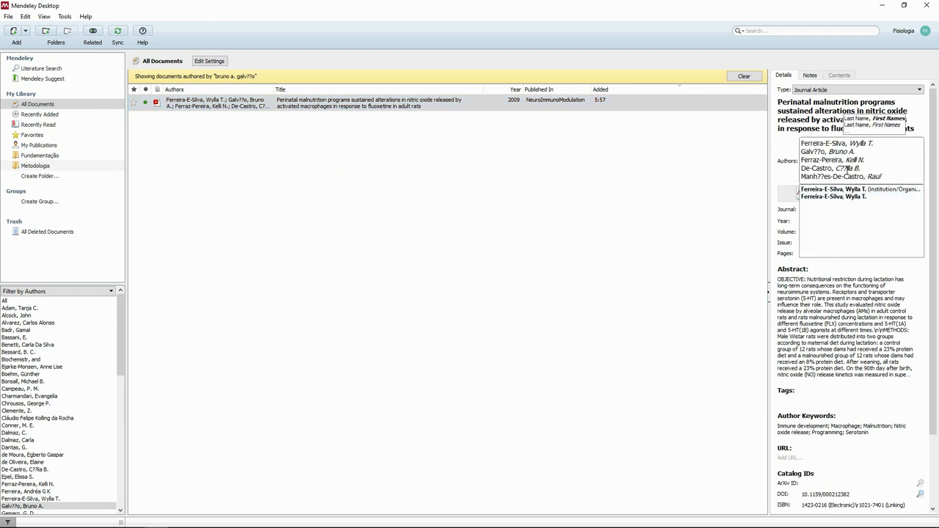
left_click(812, 266)
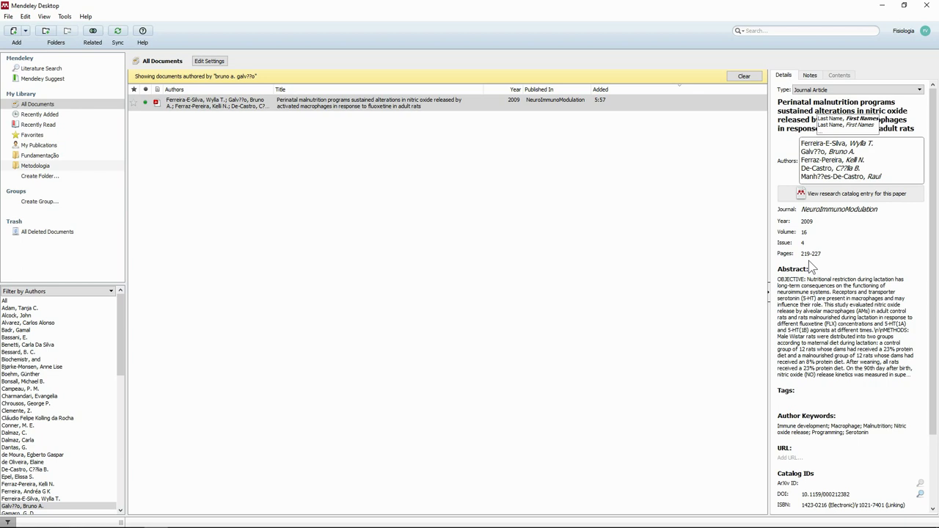
left_click(891, 254)
left_click(889, 147)
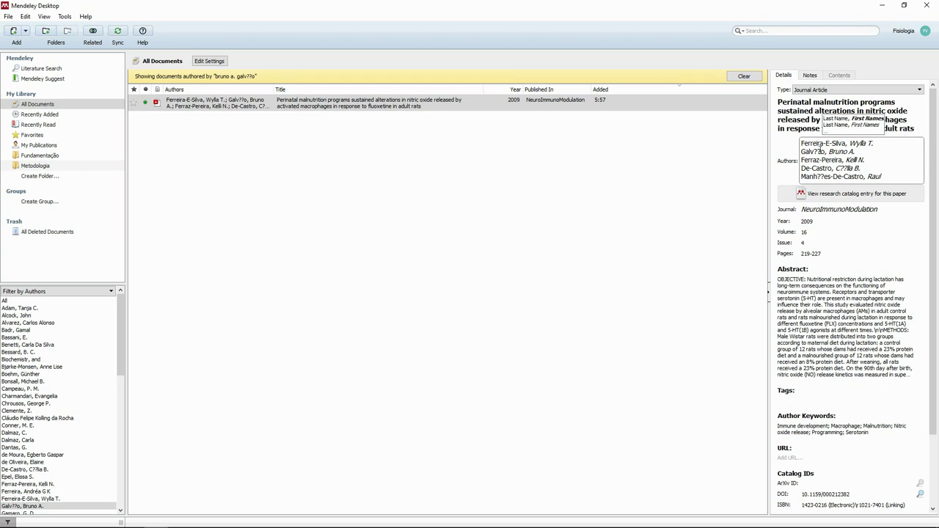
key("BackSpace")
key("BackSpace")
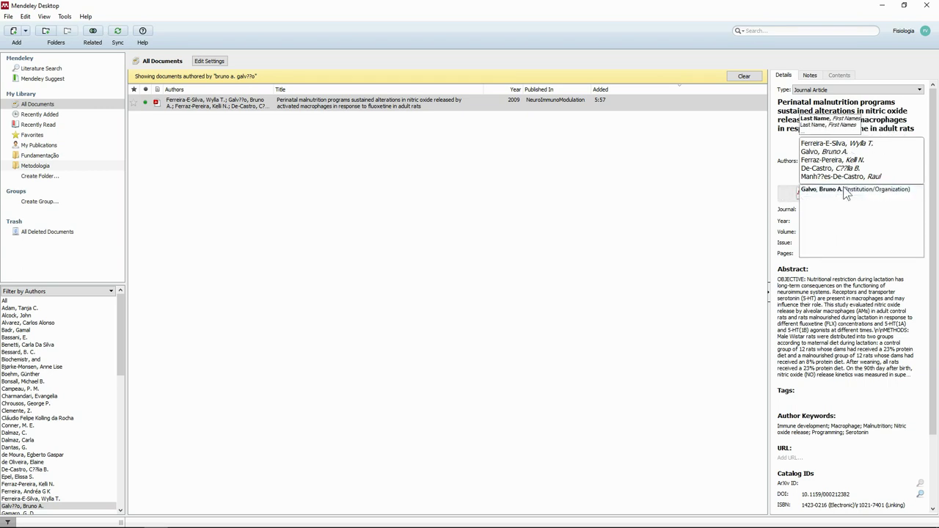
type("ão")
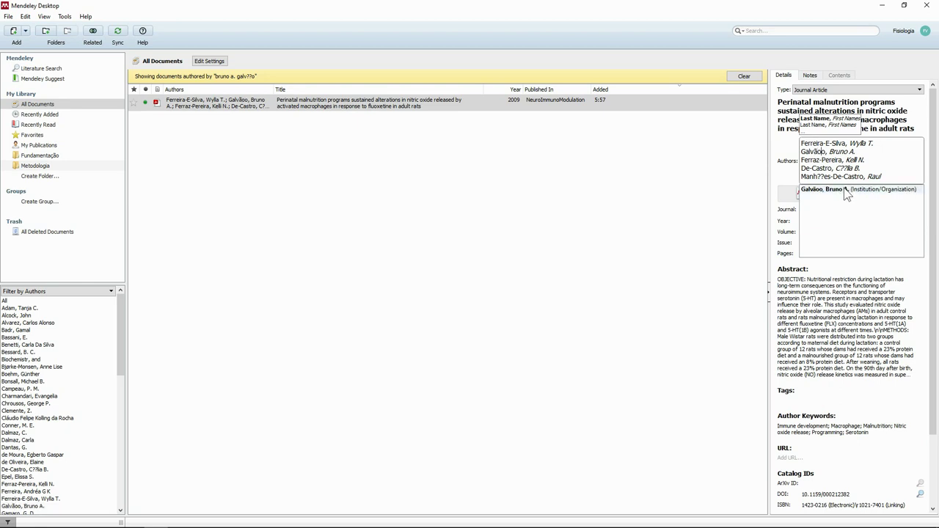
left_click(659, 225)
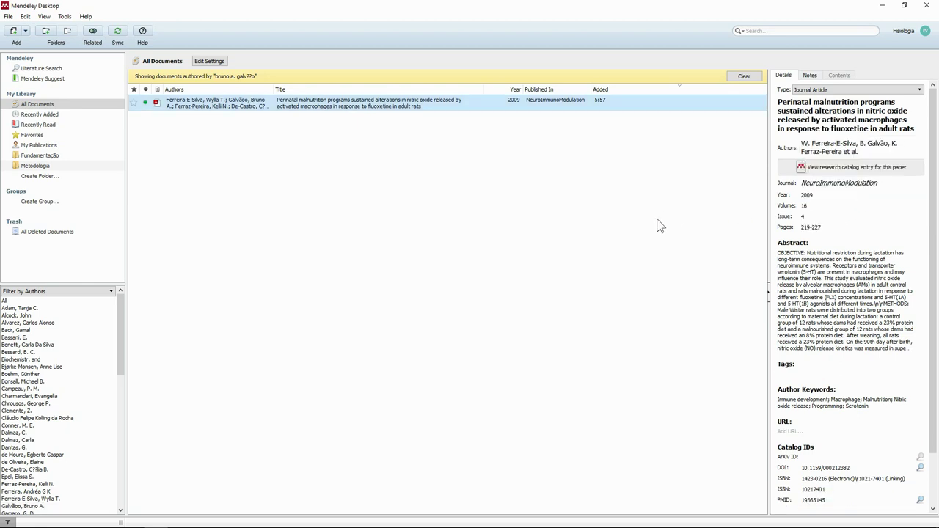
left_click(294, 111)
- Compare the Fundamentação and Metodologia folders with the author filter still applied
left_click(40, 158)
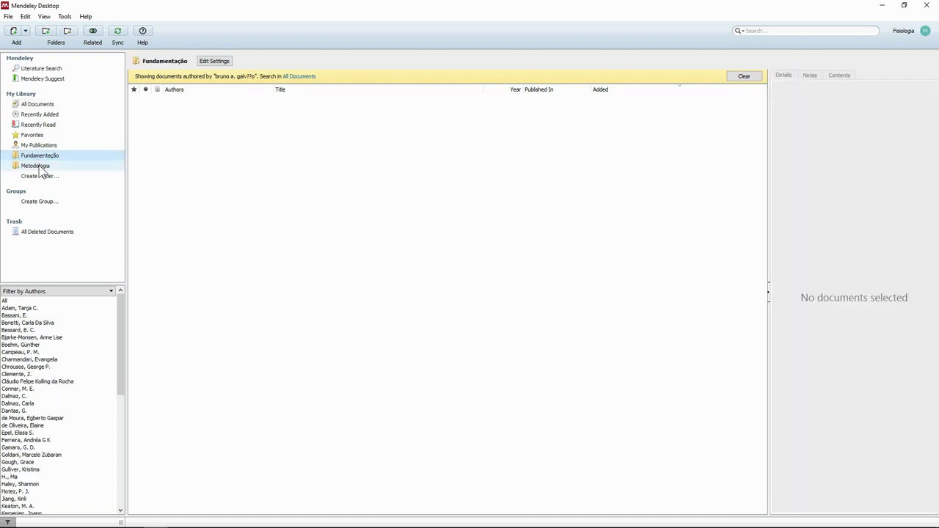
left_click(37, 166)
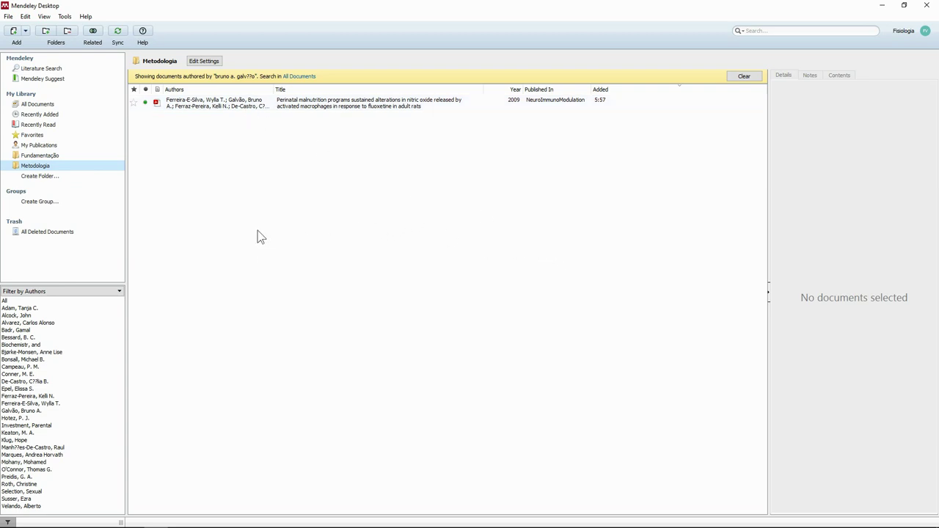
left_click(69, 156)
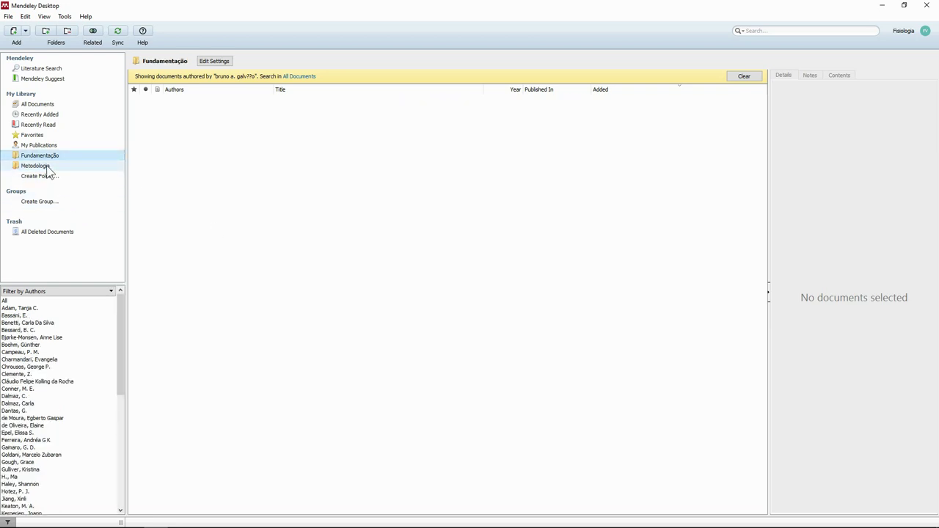
left_click(48, 167)
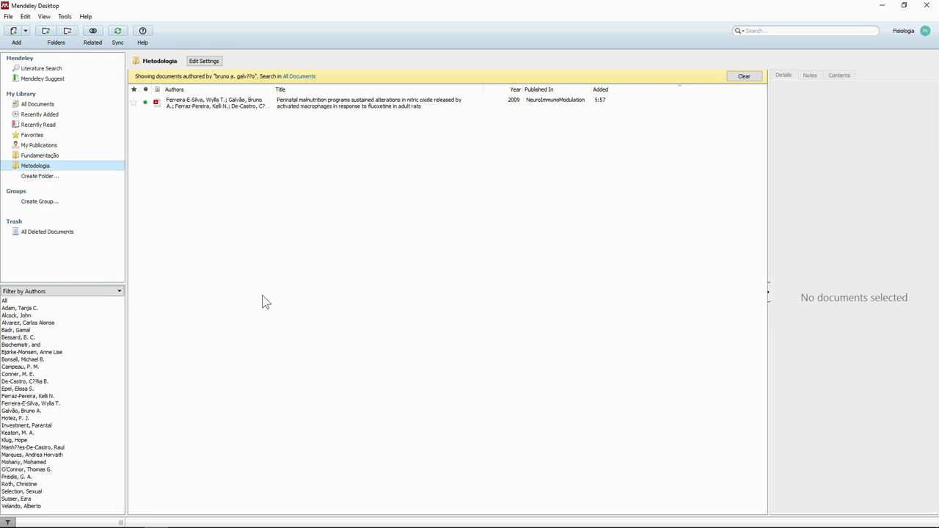